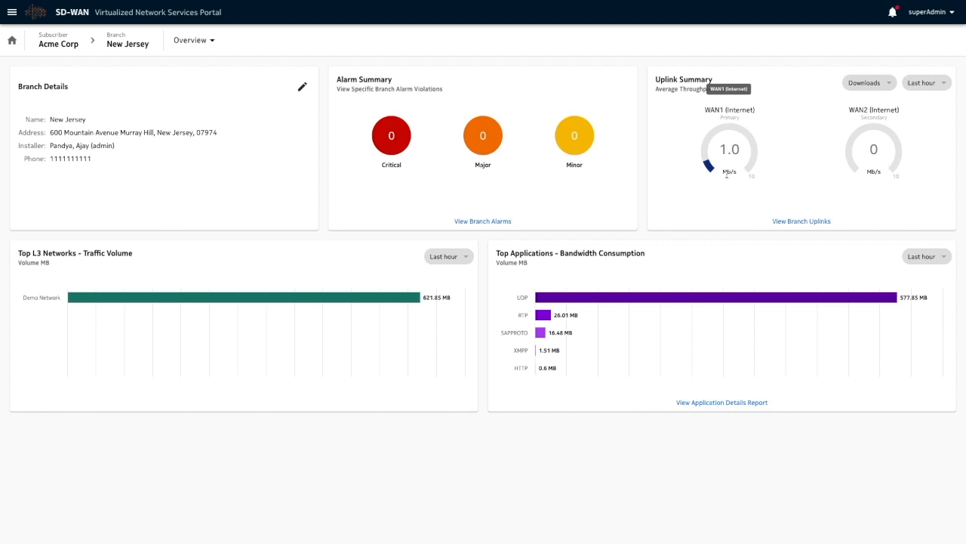
- View the upload throughput in the branch's Uplink Summary, and return the summary to Downloads
left_click(890, 84)
left_click(901, 99)
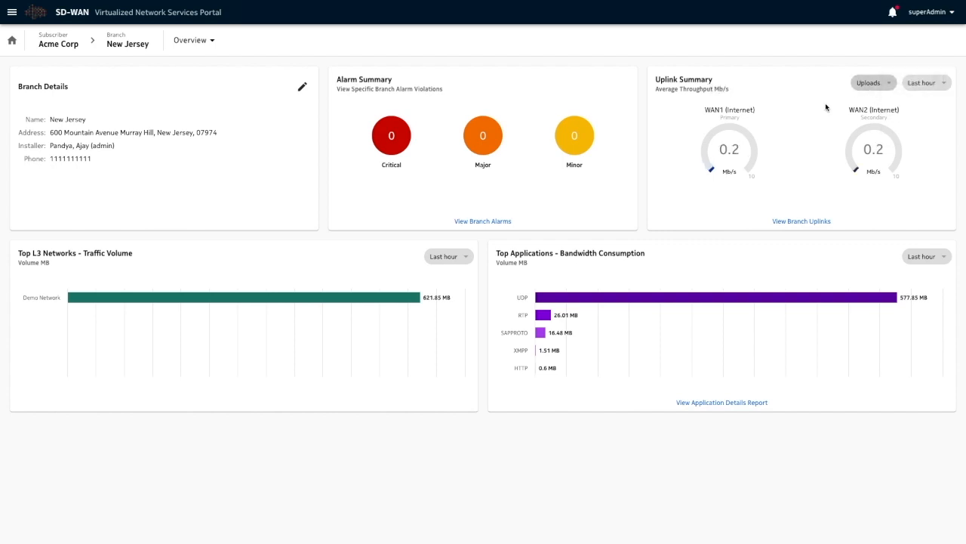
left_click(890, 85)
left_click(899, 84)
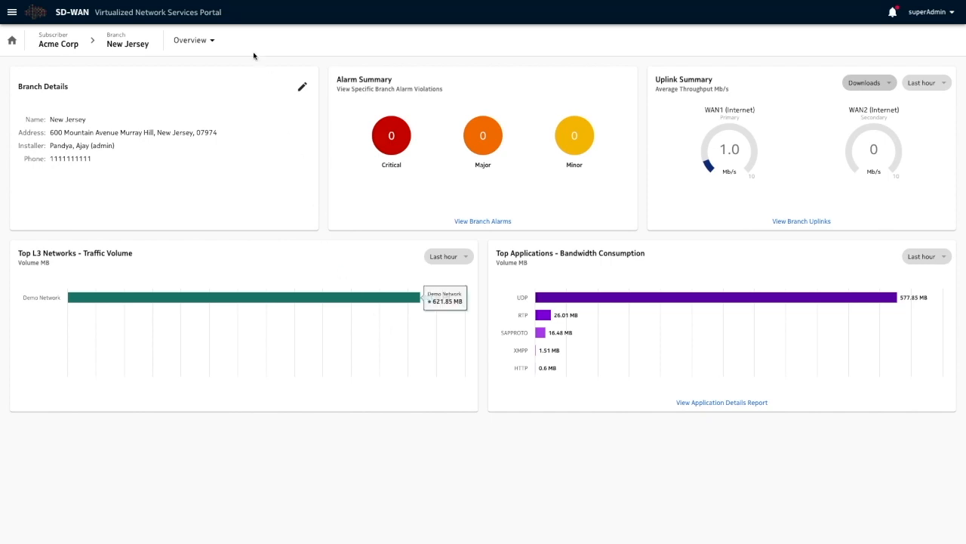
- Open the New Jersey branch's Device page and show its CPU, memory and storage usage for the last hour
left_click(212, 42)
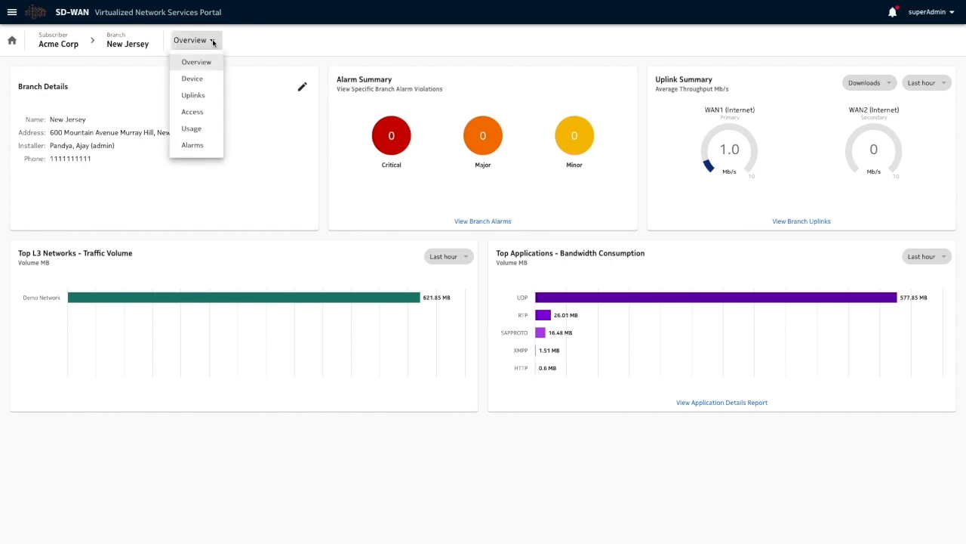
left_click(199, 81)
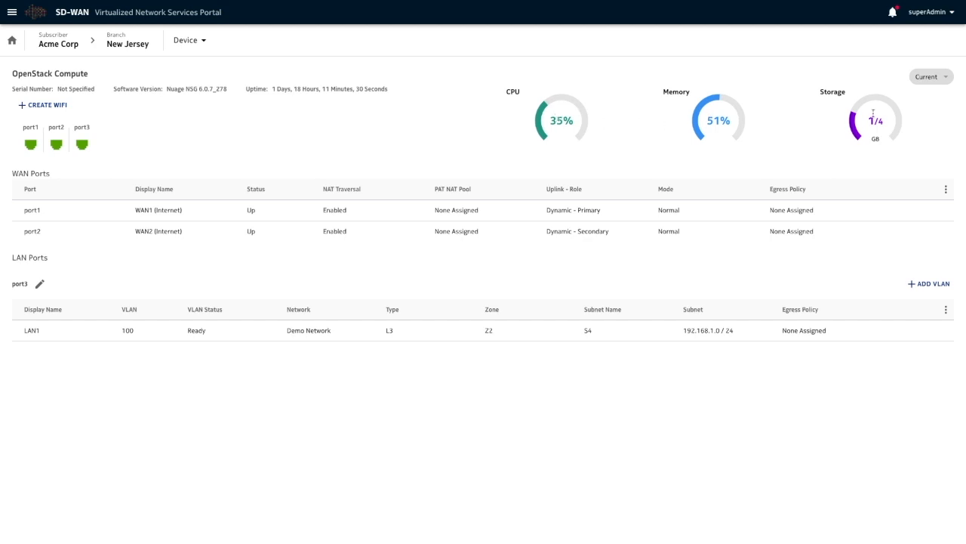
left_click(941, 77)
left_click(926, 94)
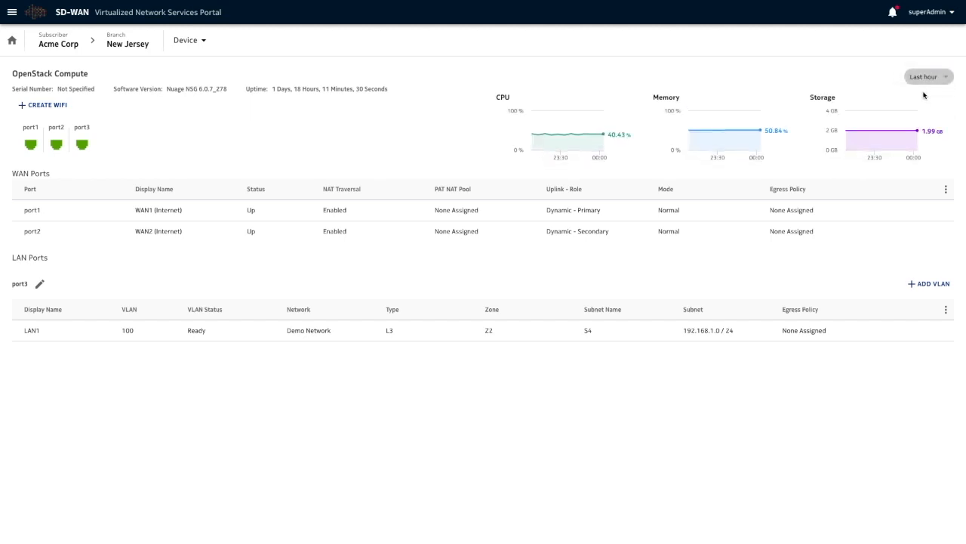
mouse_move(546, 136)
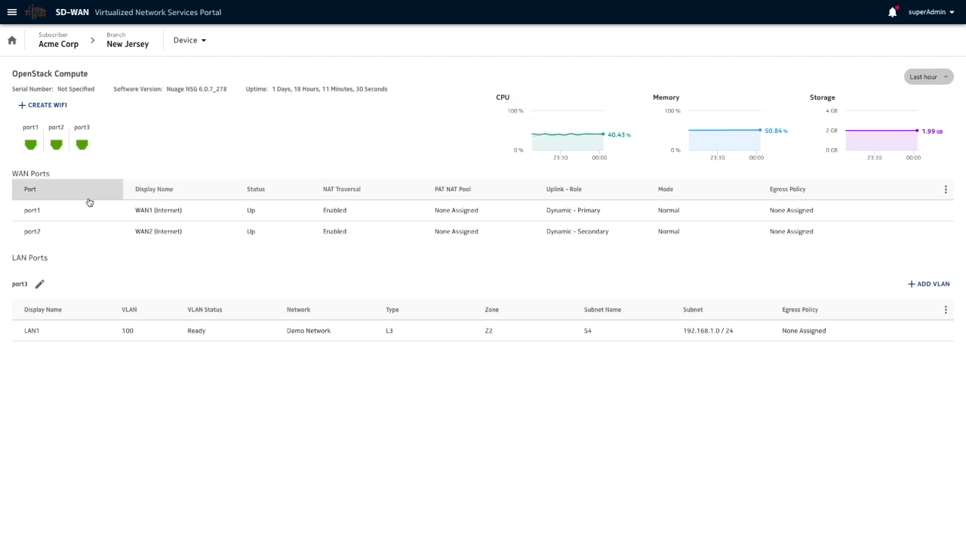
- Set the displayed maximum upload speed of WAN port1 to 10 Mb/s and save the port settings
mouse_move(77, 212)
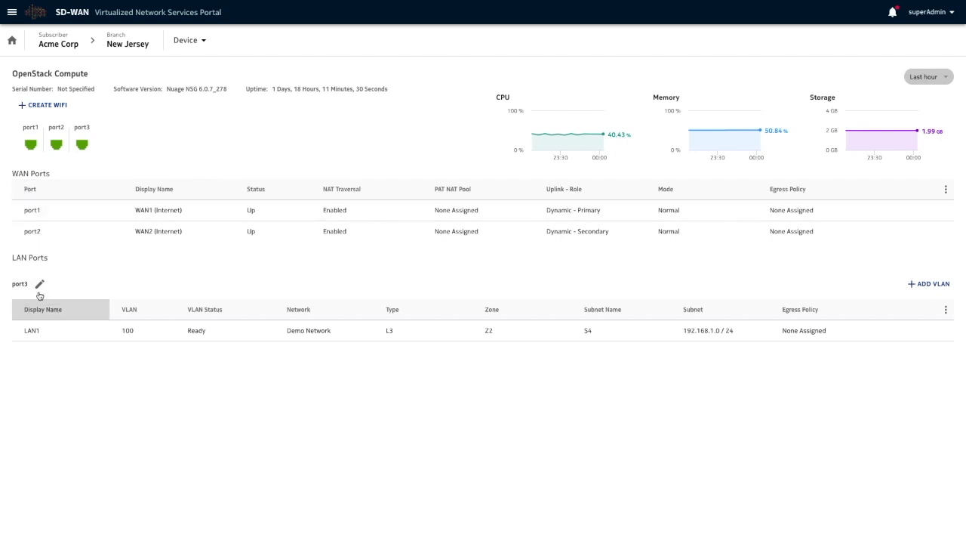
mouse_move(42, 235)
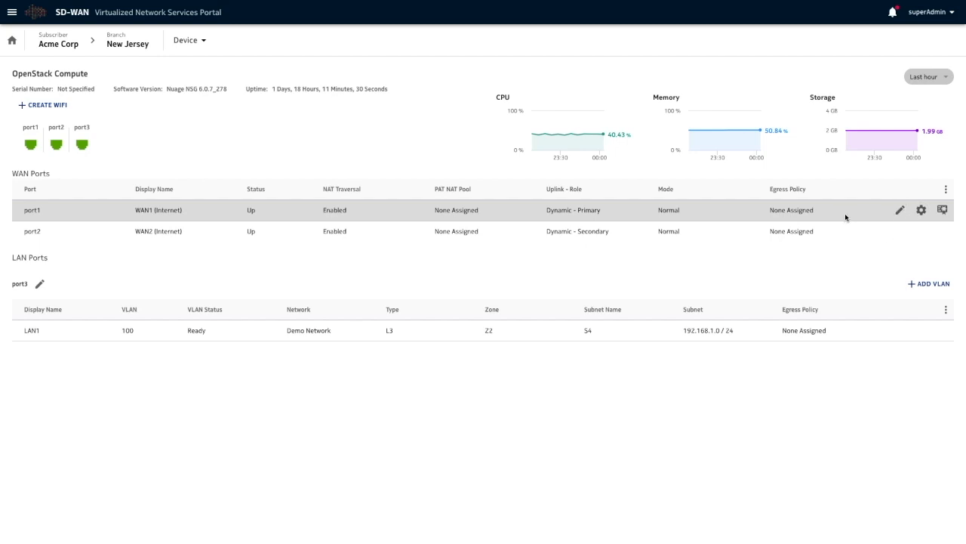
left_click(900, 210)
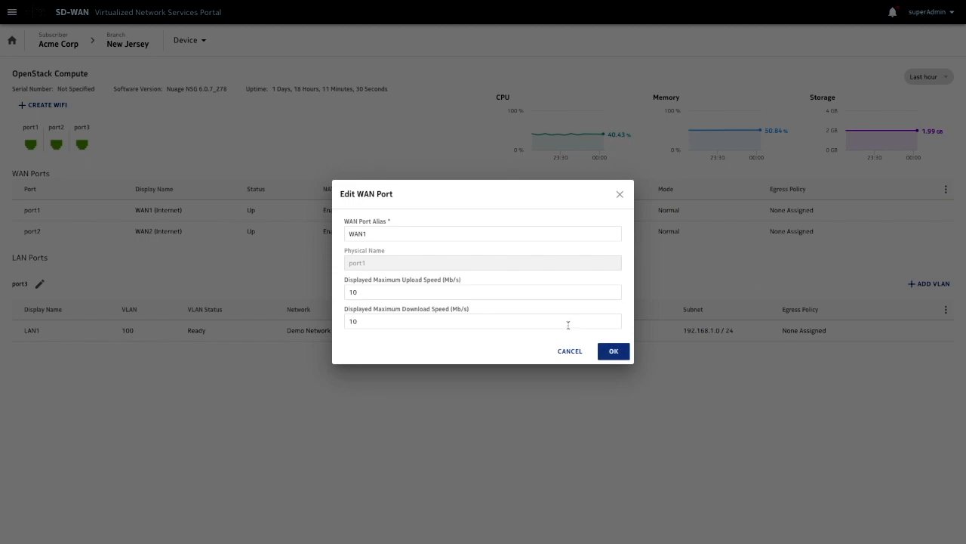
left_click(421, 292)
key("BackSpace")
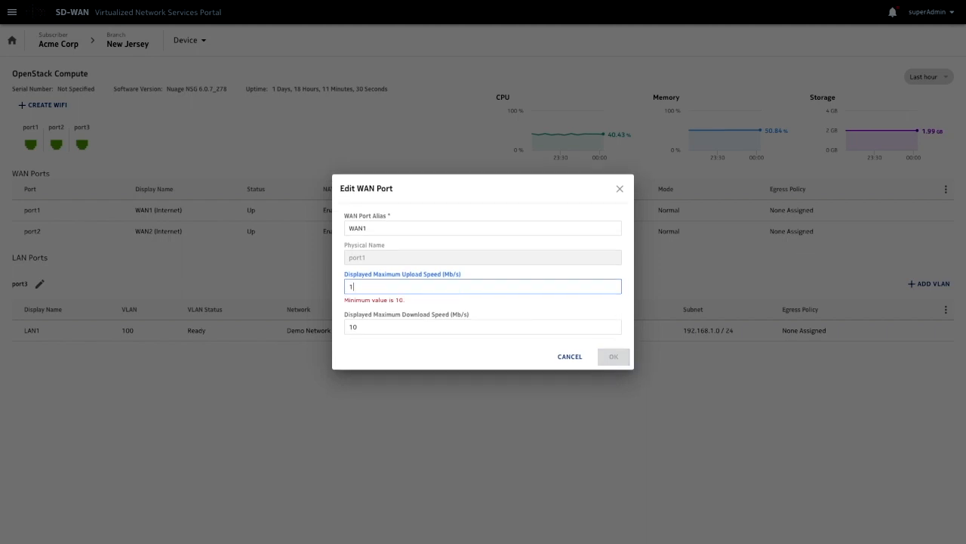
type("0")
left_click(618, 351)
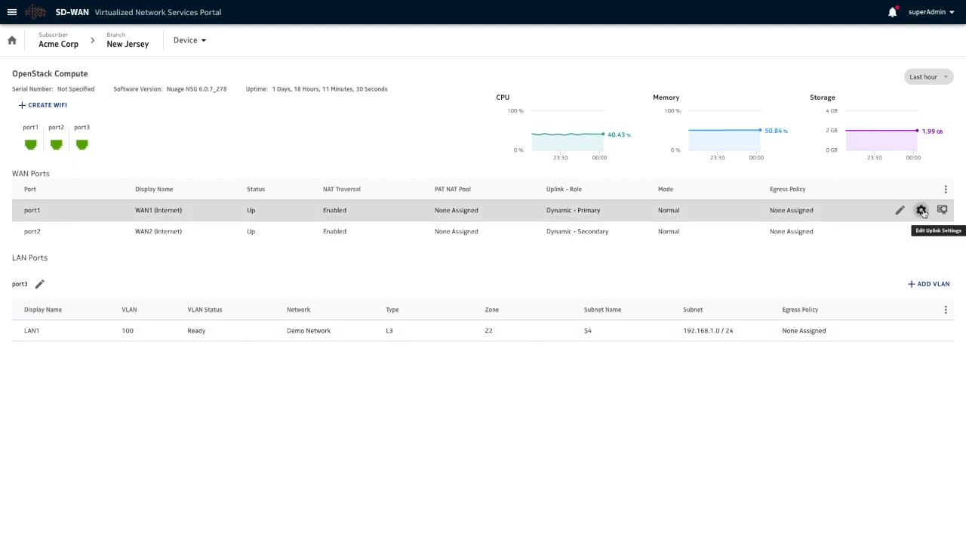
- Open the uplink settings of WAN port1 and review the available connection types, roles and uplink order values
left_click(921, 211)
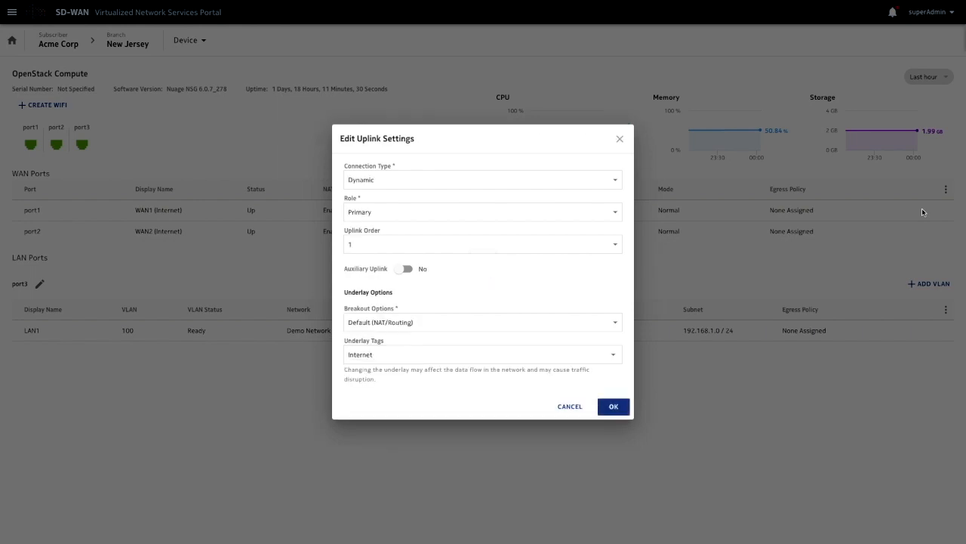
left_click(616, 182)
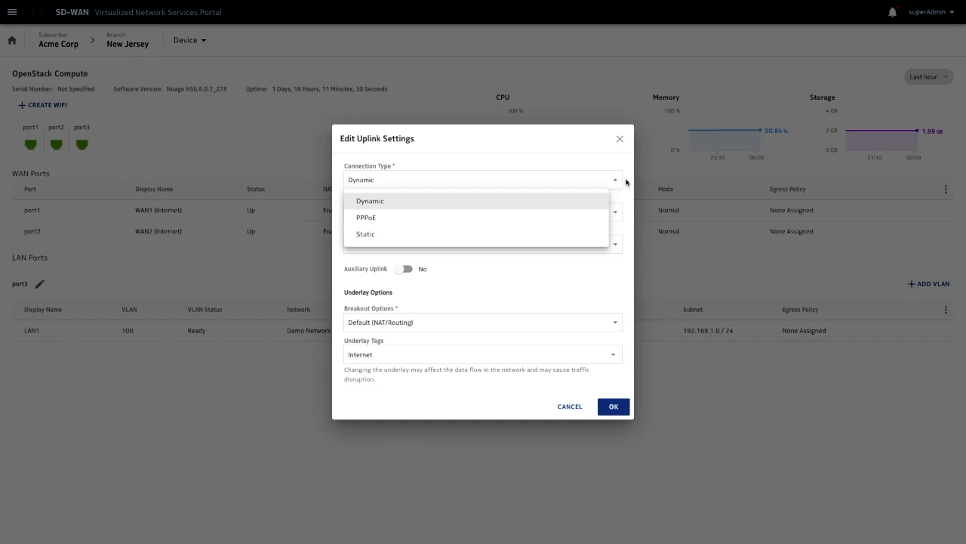
left_click(626, 182)
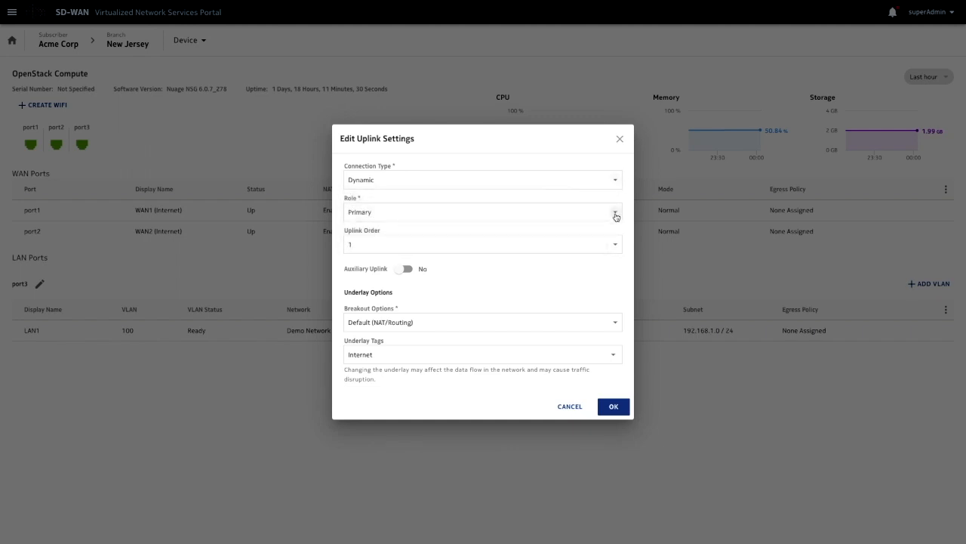
left_click(615, 215)
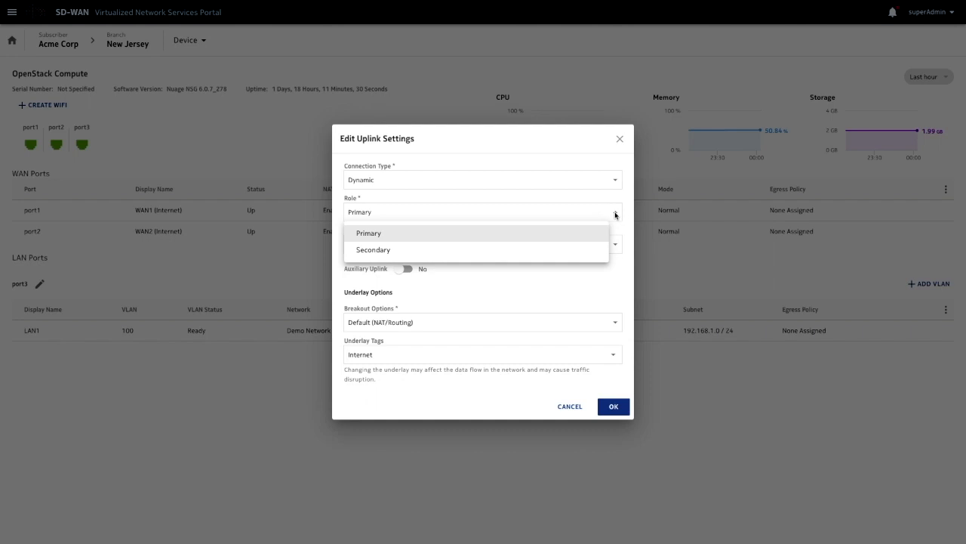
left_click(630, 214)
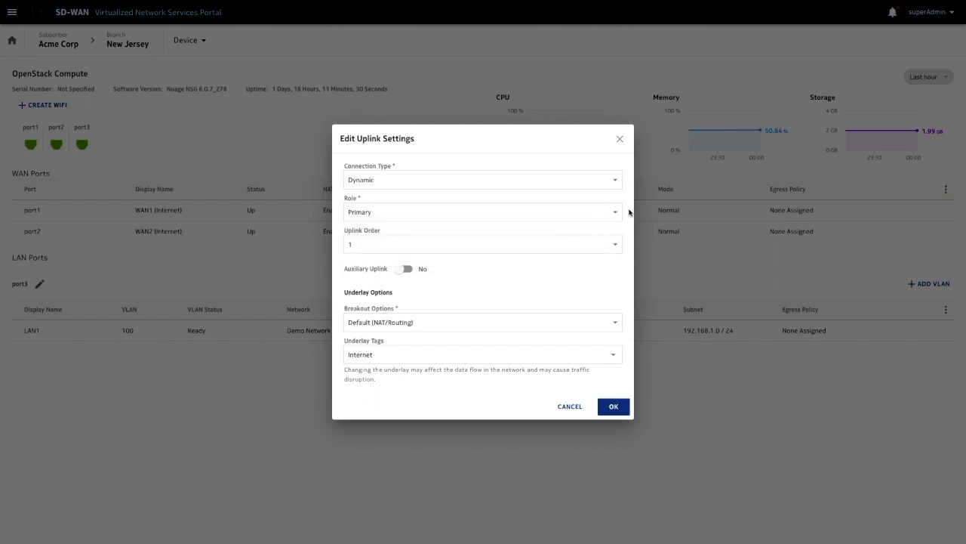
left_click(616, 247)
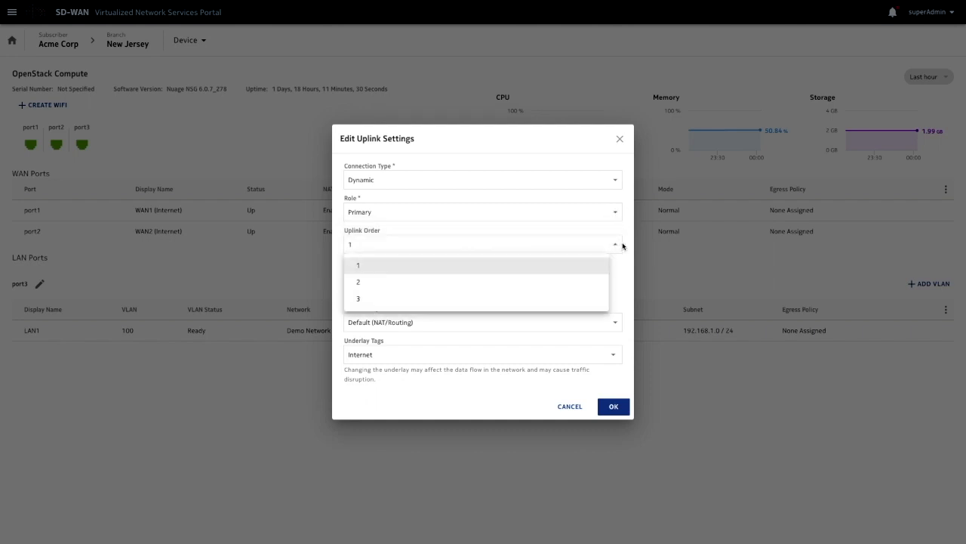
left_click(629, 246)
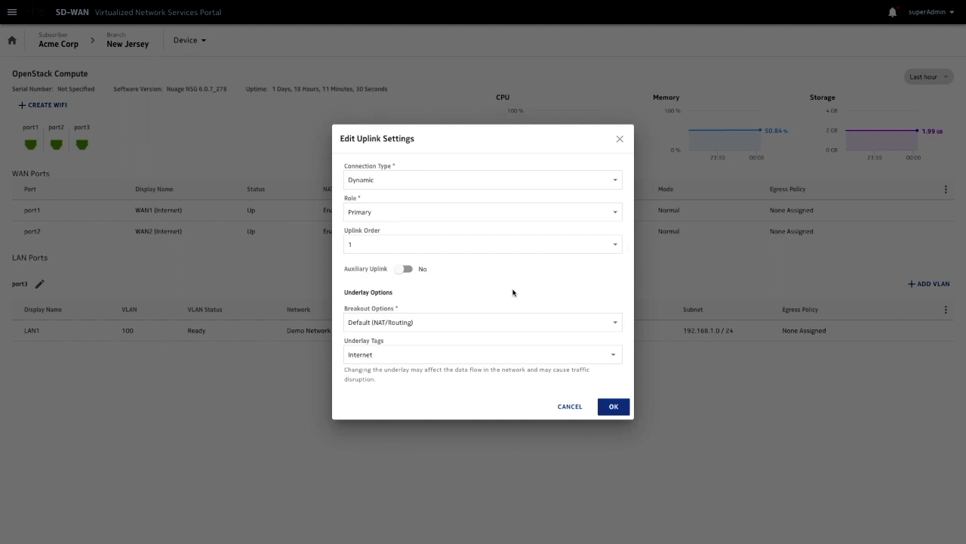
- Review the auxiliary uplink, breakout and underlay tag options of port1, and close the uplink settings without saving
left_click(404, 269)
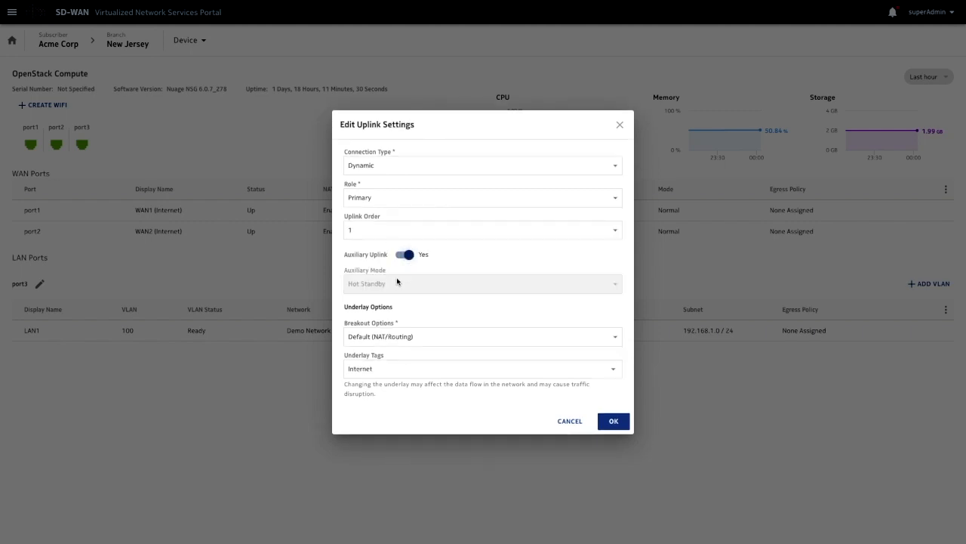
left_click(402, 255)
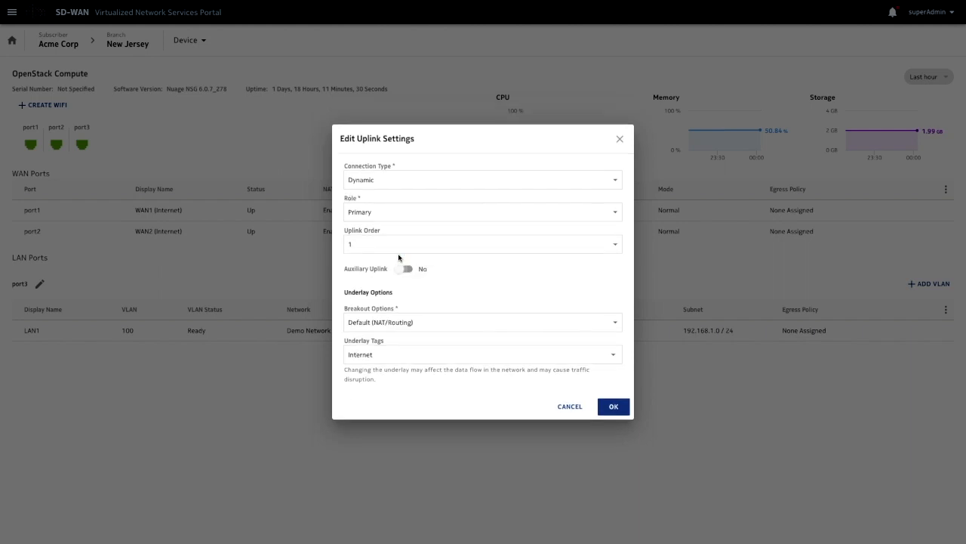
left_click(617, 326)
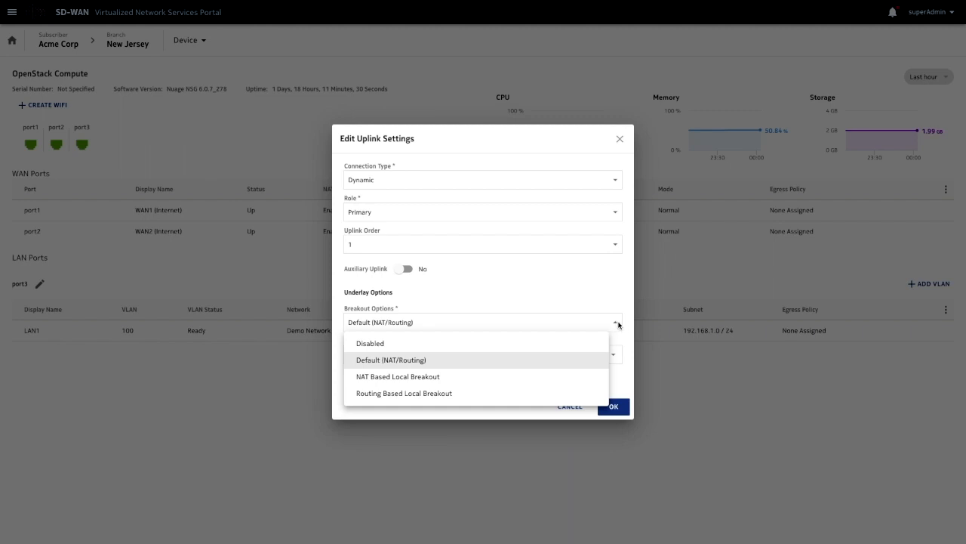
left_click(617, 324)
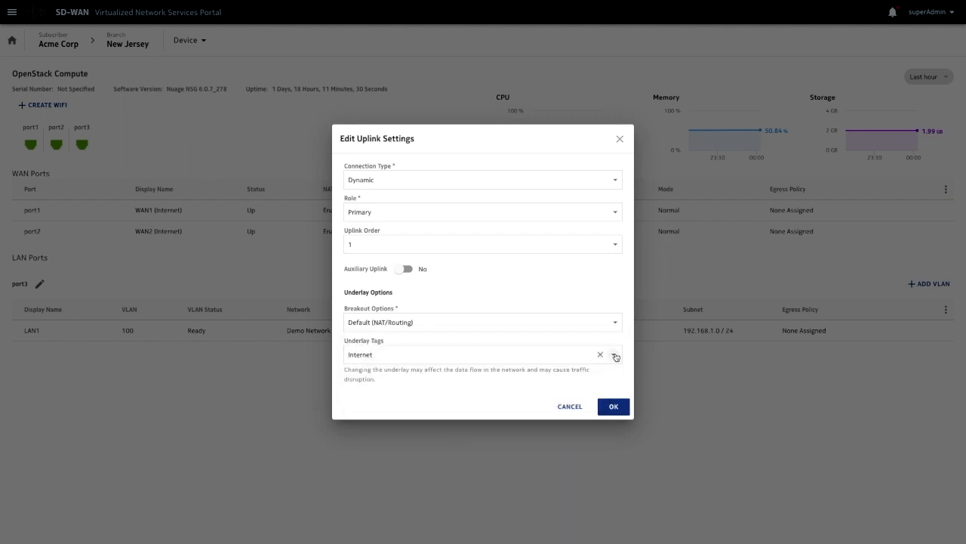
left_click(614, 355)
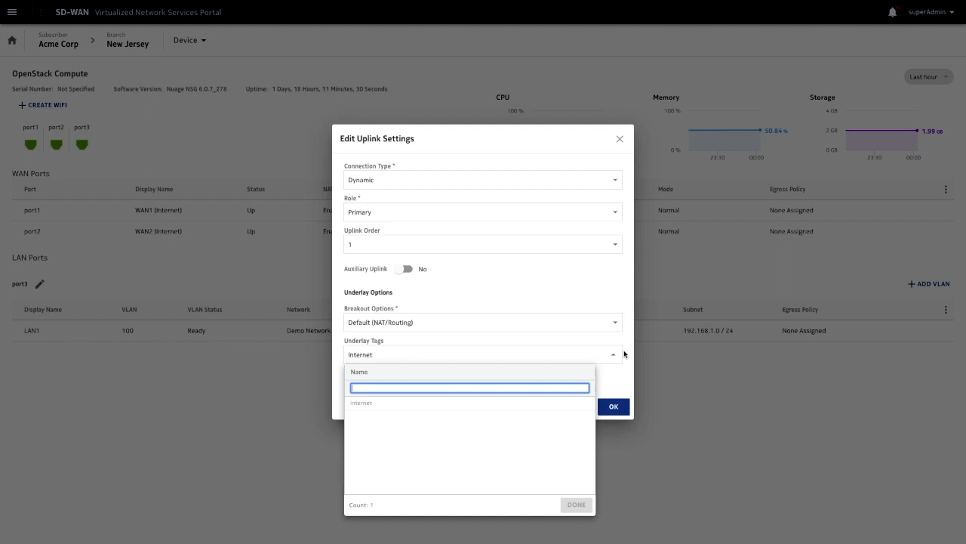
left_click(625, 353)
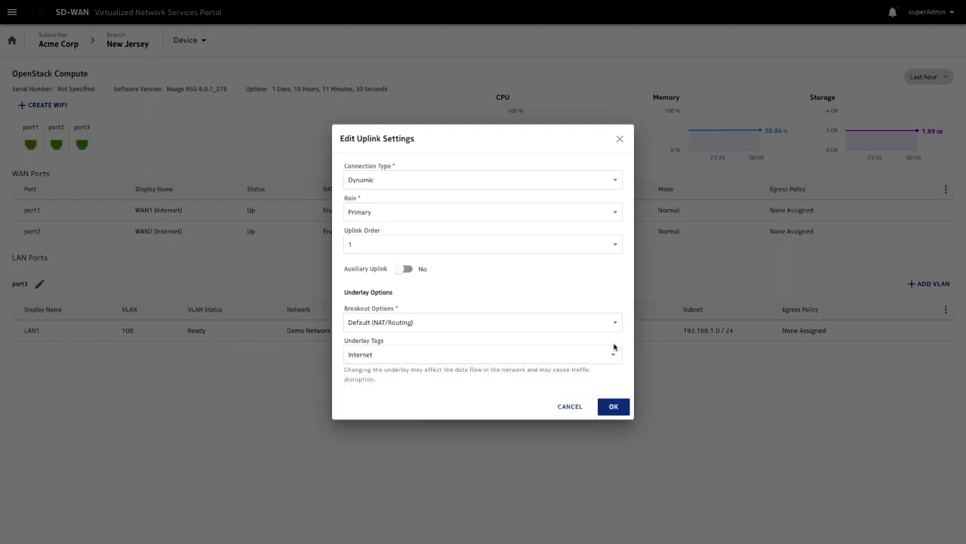
left_click(571, 409)
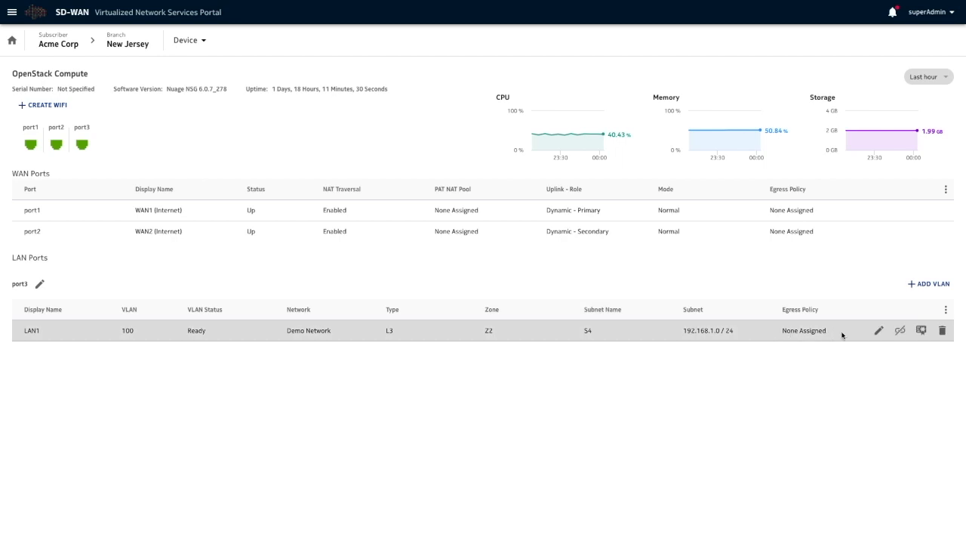
- View the editable details of VLAN 100 on LAN port3 and close them without changes
left_click(879, 331)
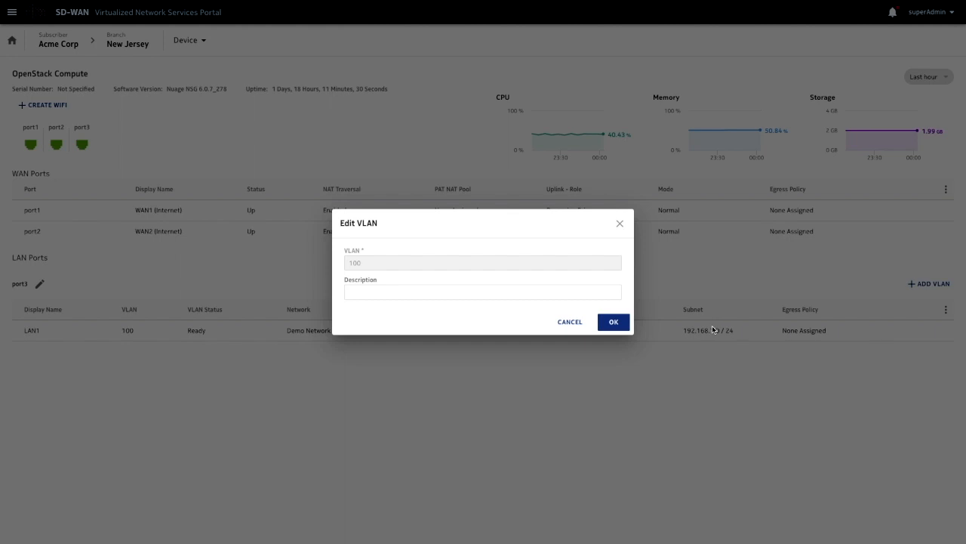
left_click(570, 322)
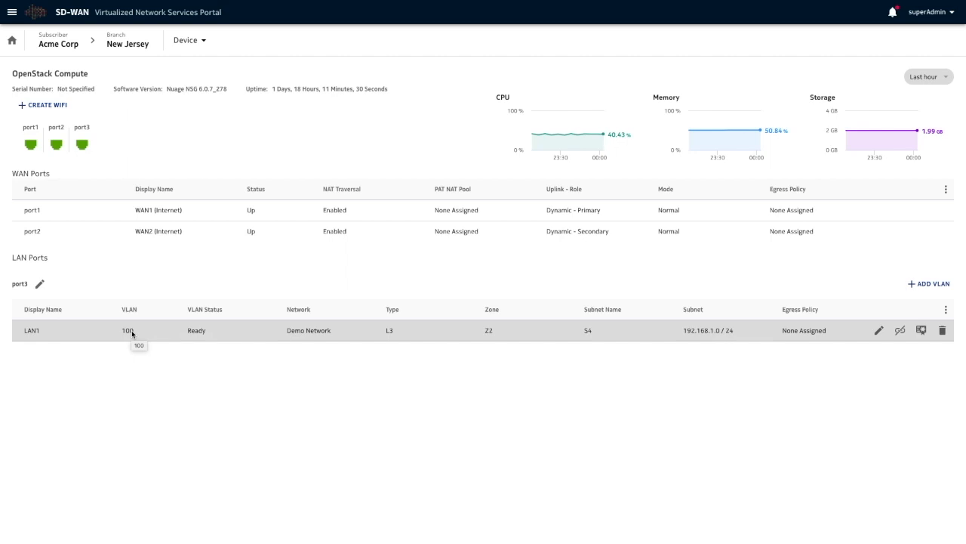
- Add a VLAN with ID 66 to LAN port3
left_click(913, 285)
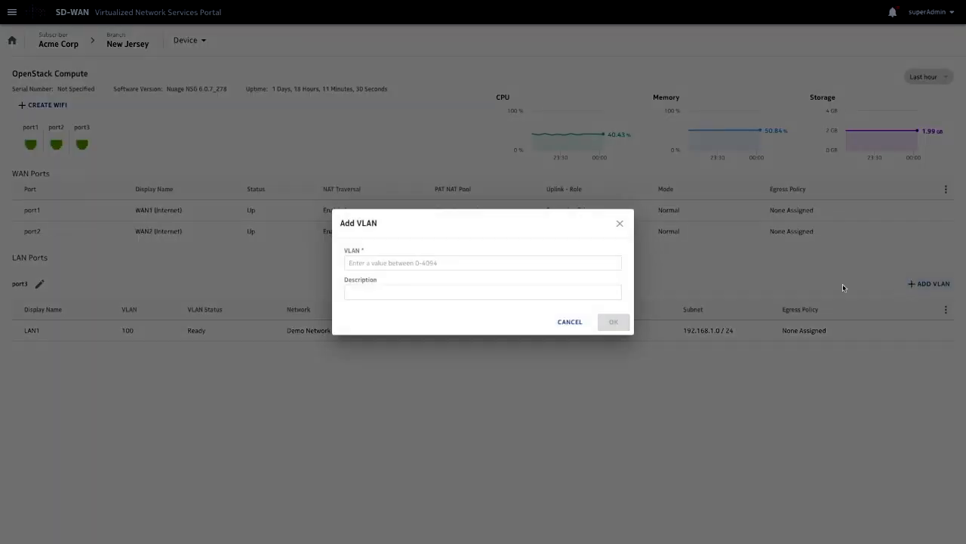
type("66")
left_click(614, 322)
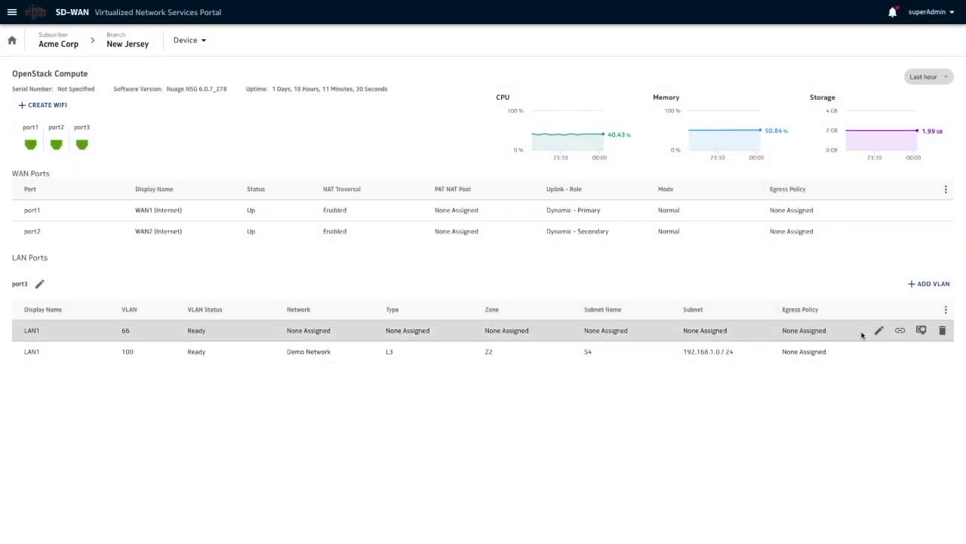
- Start linking VLAN 66 on port3 with network type L3 and Demo Network as its network
left_click(900, 331)
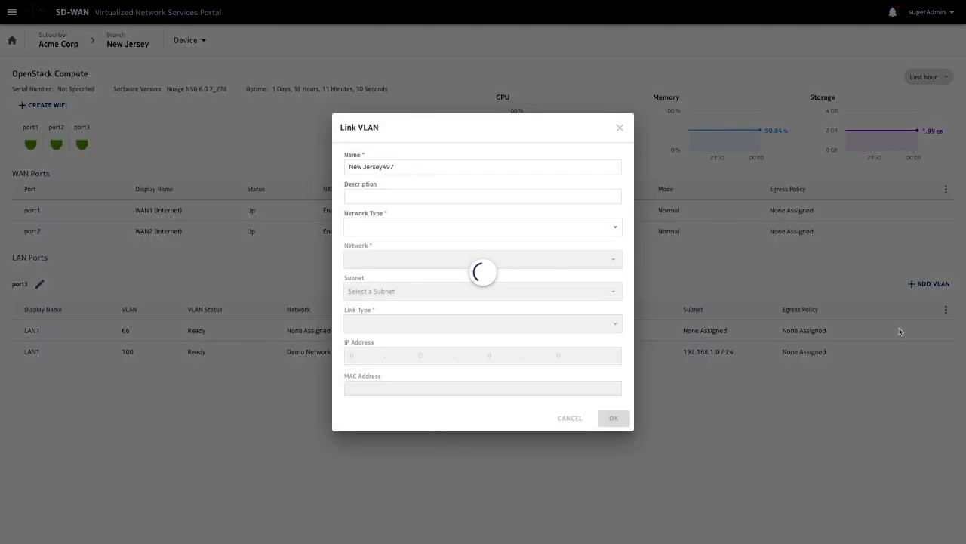
left_click(615, 227)
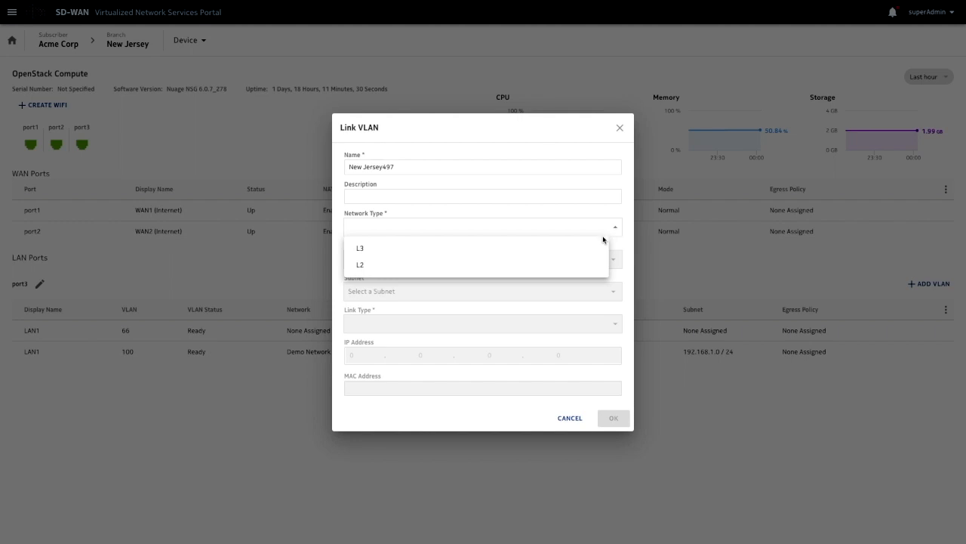
left_click(587, 249)
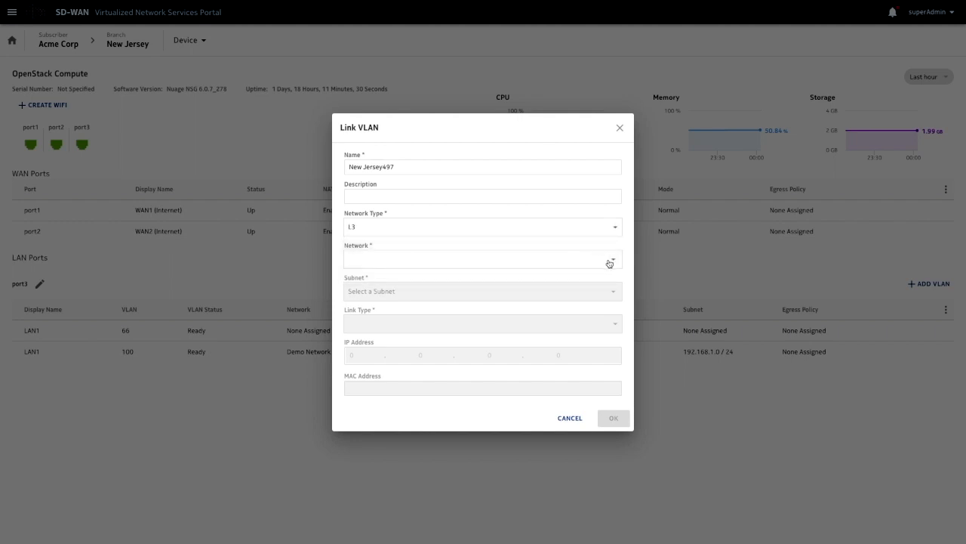
left_click(612, 260)
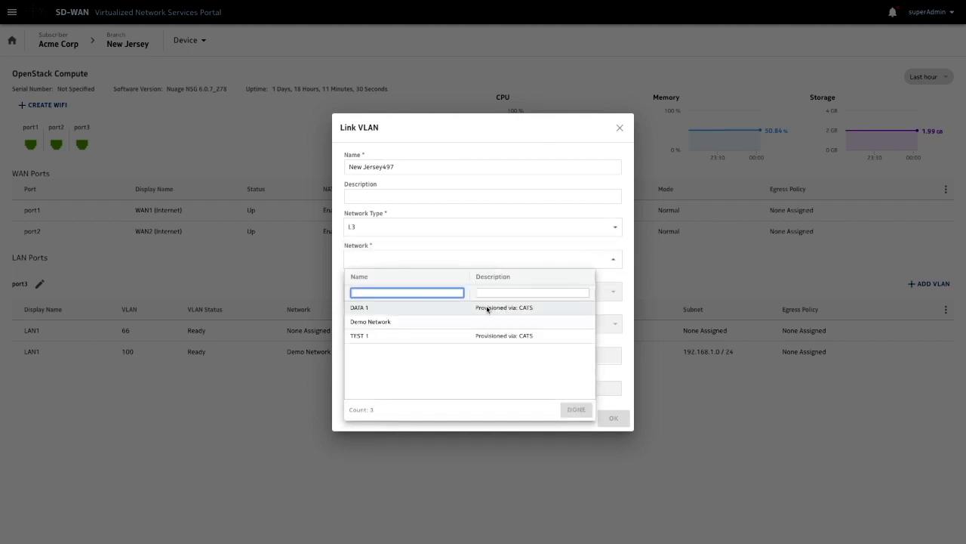
left_click(384, 321)
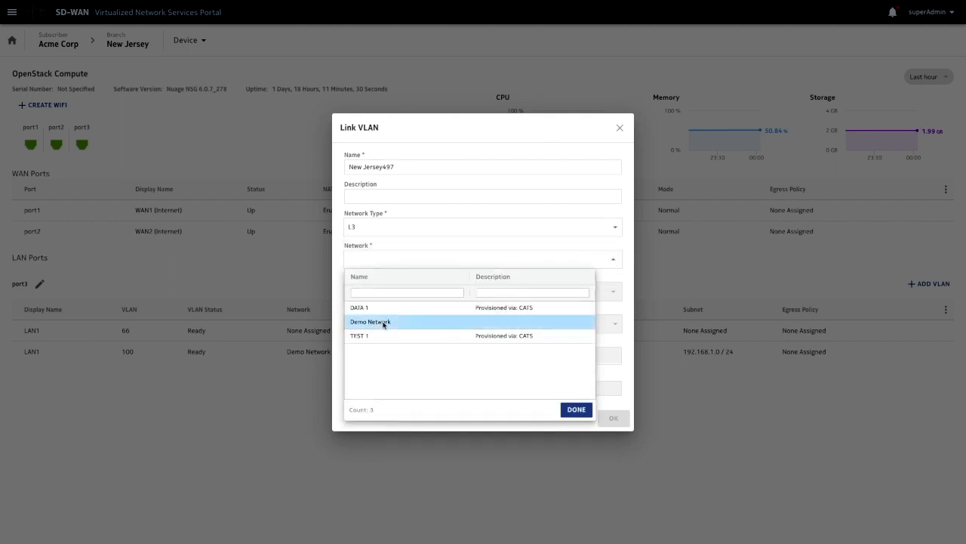
left_click(577, 410)
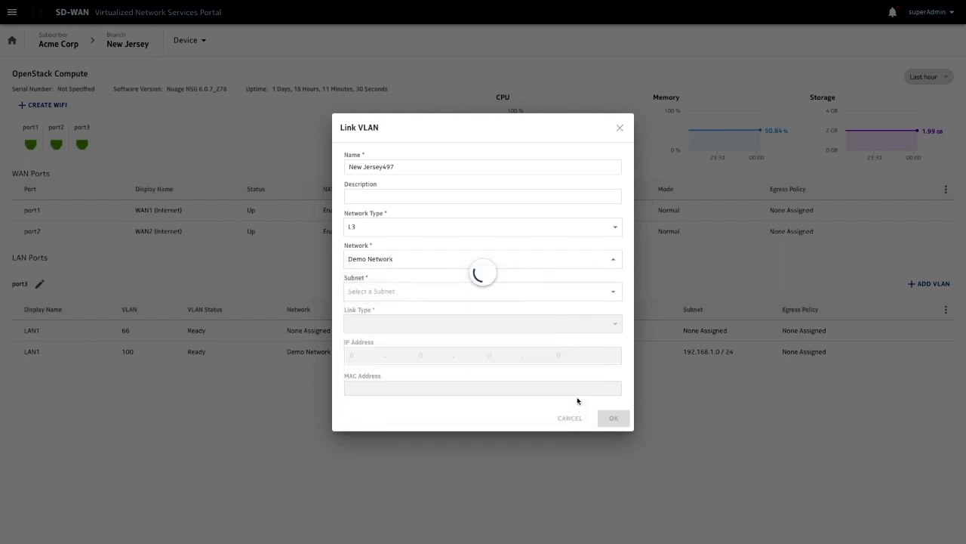
- Link VLAN 66 to subnet S4 (192.168.1.0/24) using the Bridge link type
left_click(615, 295)
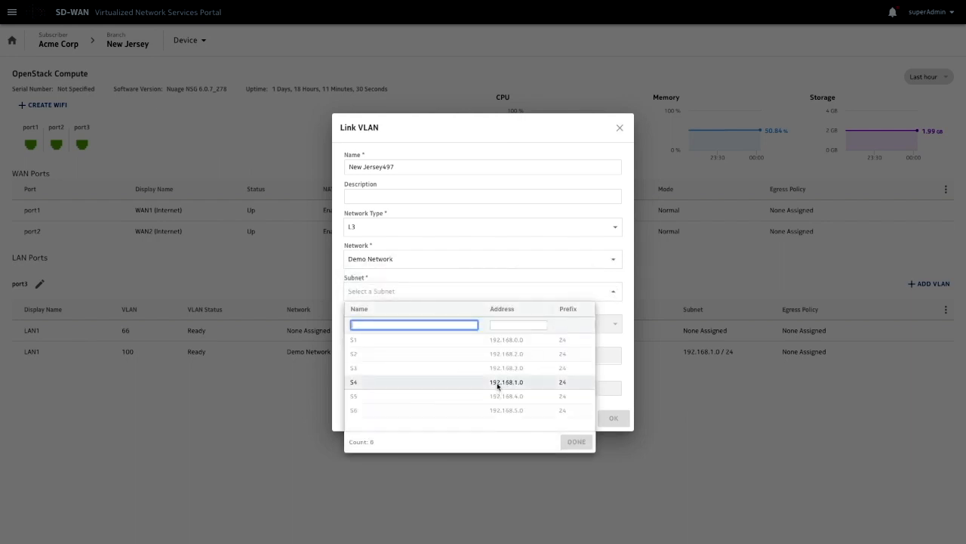
left_click(497, 386)
left_click(575, 444)
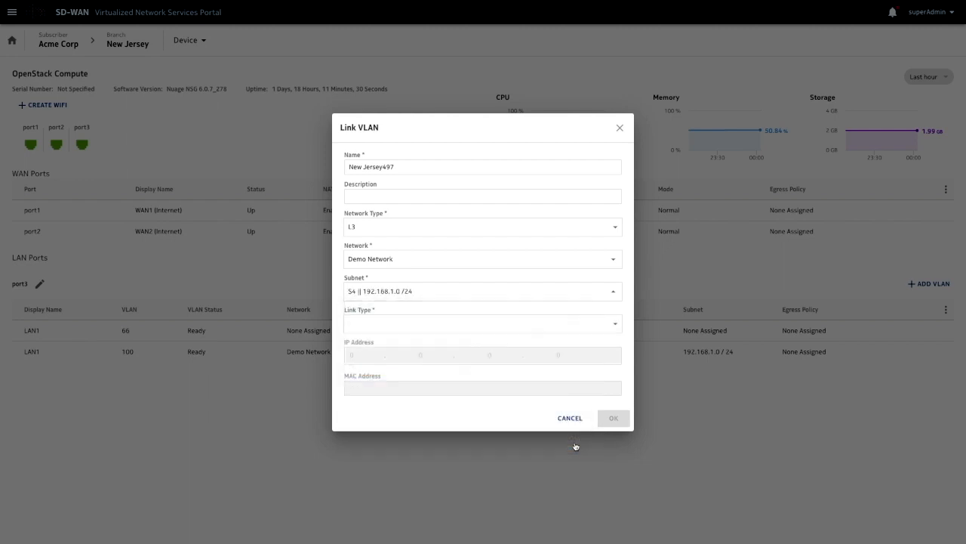
left_click(618, 325)
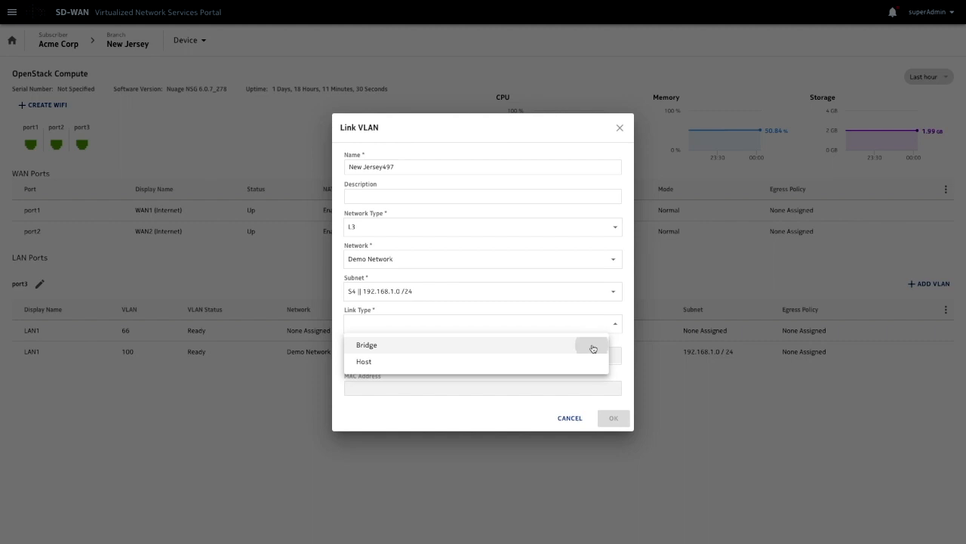
left_click(593, 348)
left_click(613, 418)
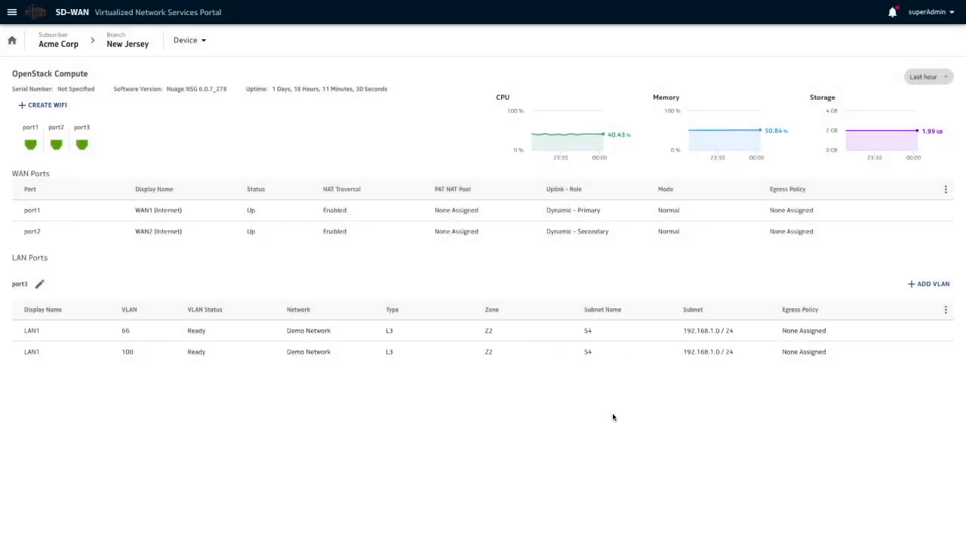
- Check the egress policies available for VLAN 66 and close the policy settings without changes
mouse_move(848, 332)
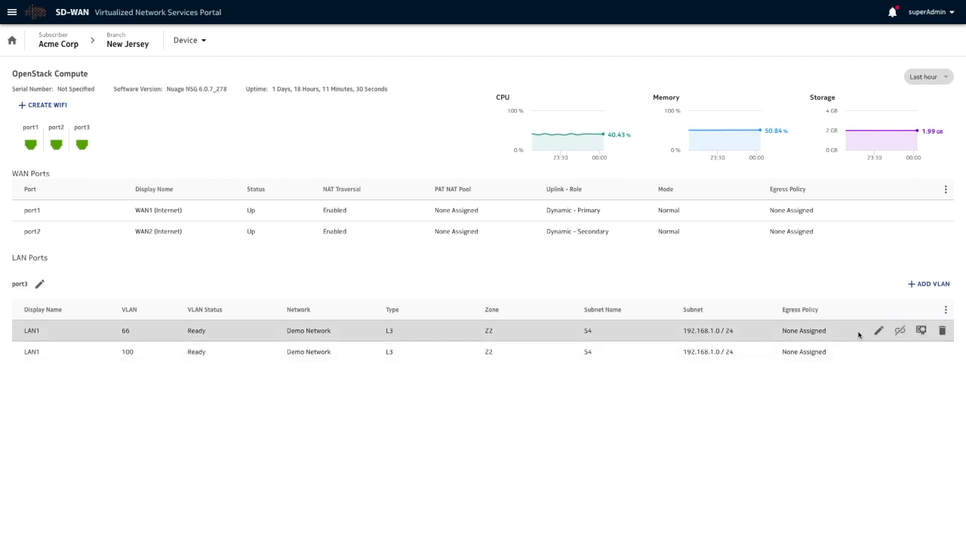
left_click(922, 332)
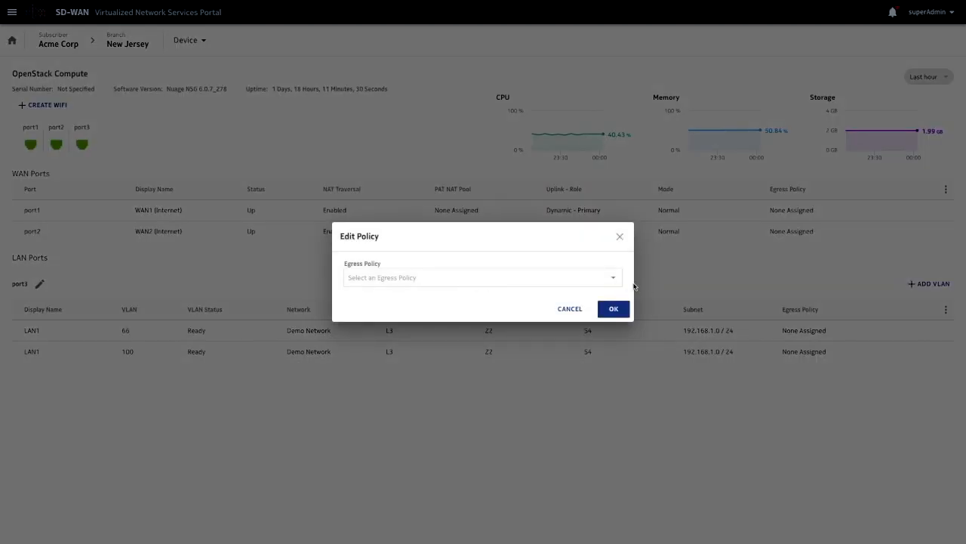
left_click(613, 278)
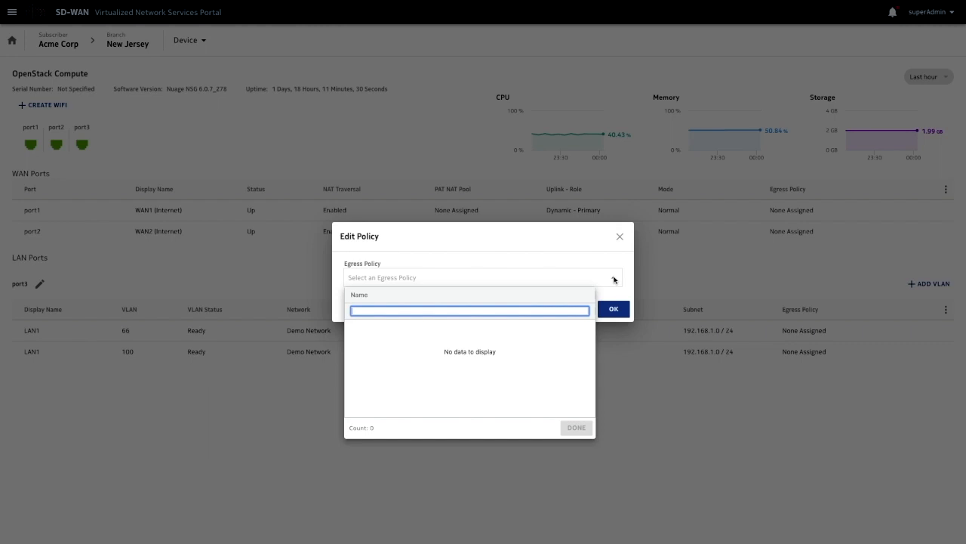
left_click(614, 277)
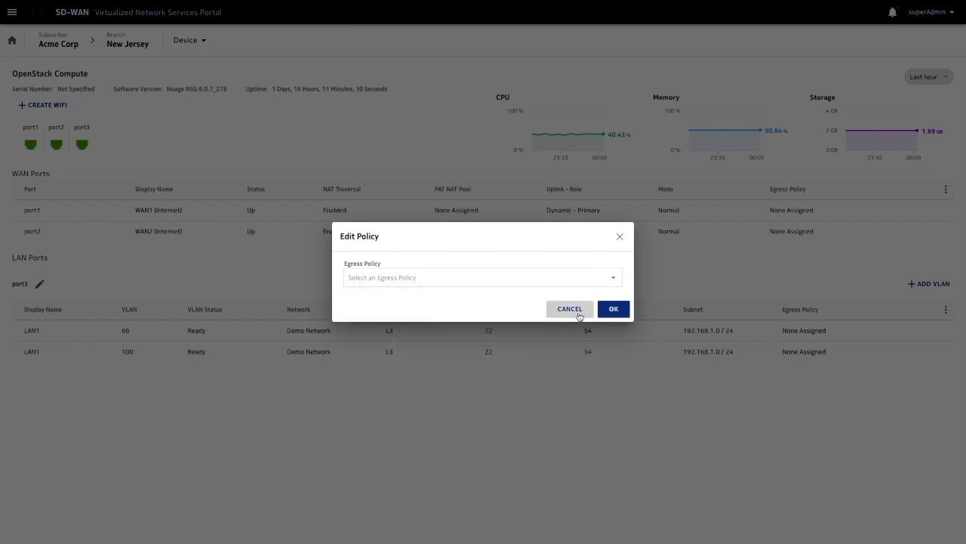
left_click(576, 310)
- Try to delete VLAN 66 while it is still linked to the Demo Network
mouse_move(882, 332)
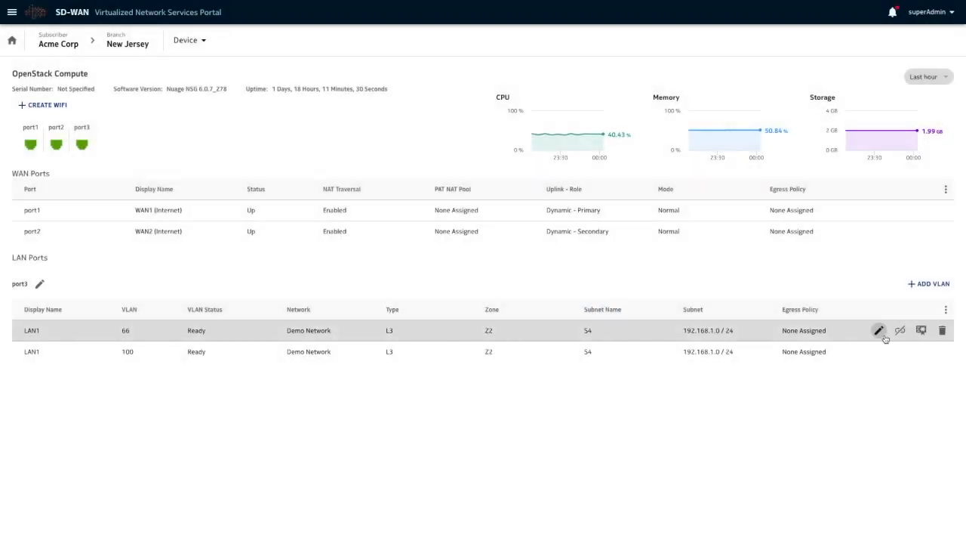
left_click(943, 331)
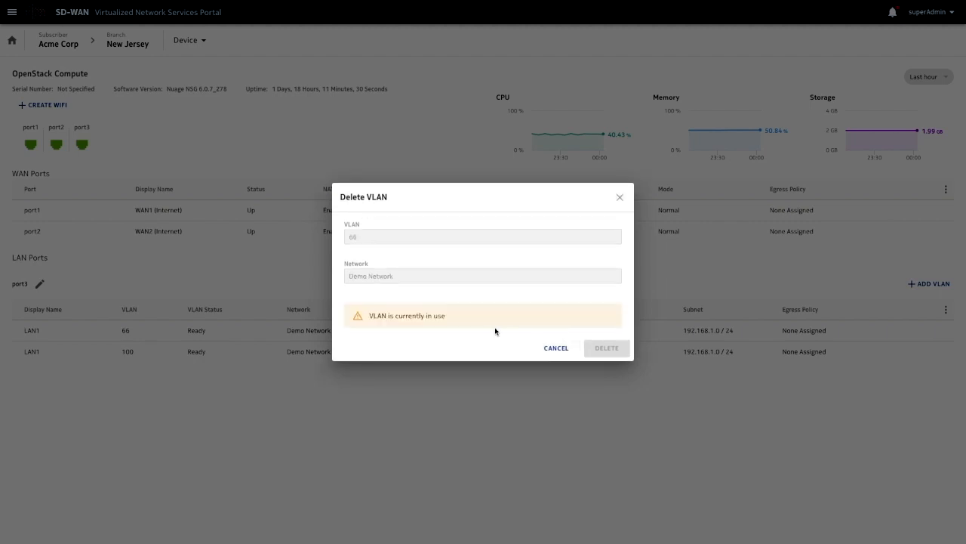
left_click(557, 348)
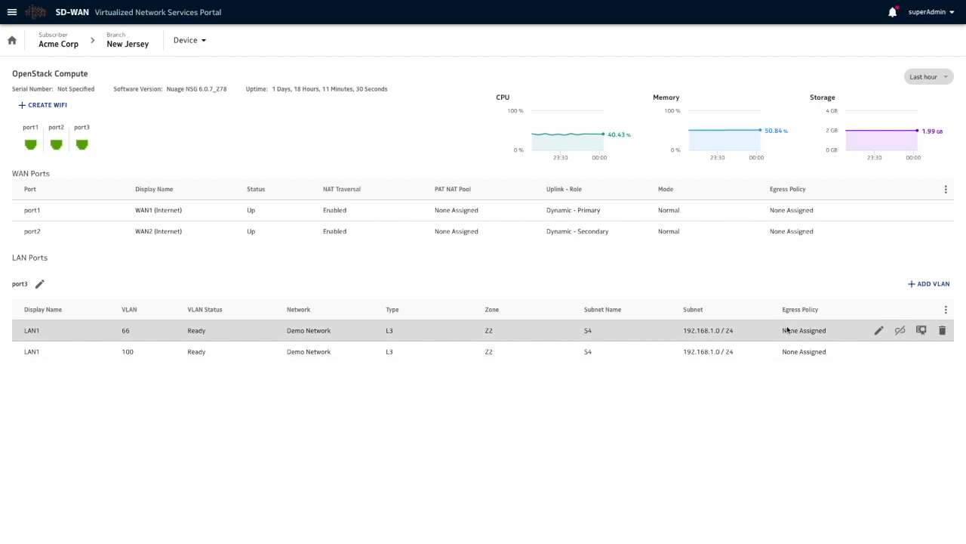
- Unlink VLAN 66 from the Demo Network and delete it from port3
left_click(901, 331)
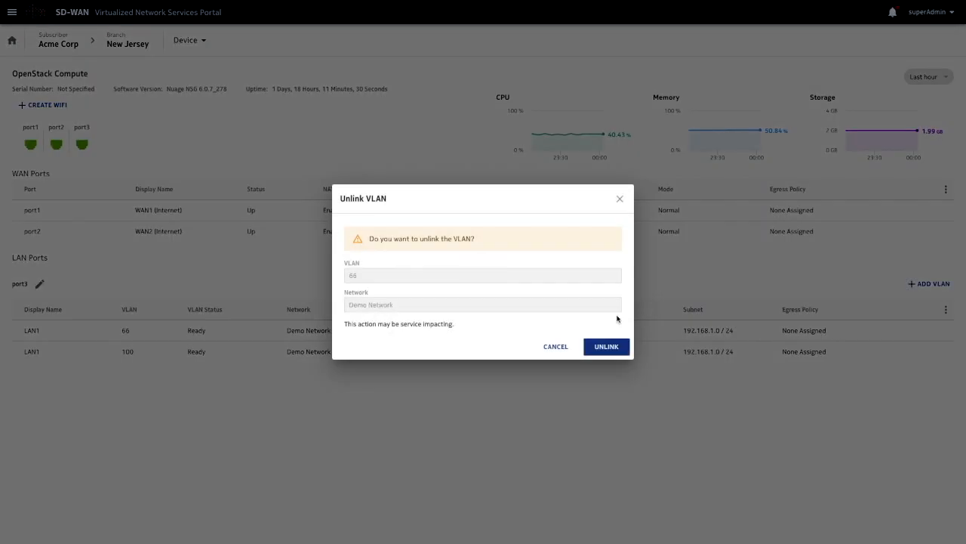
left_click(610, 348)
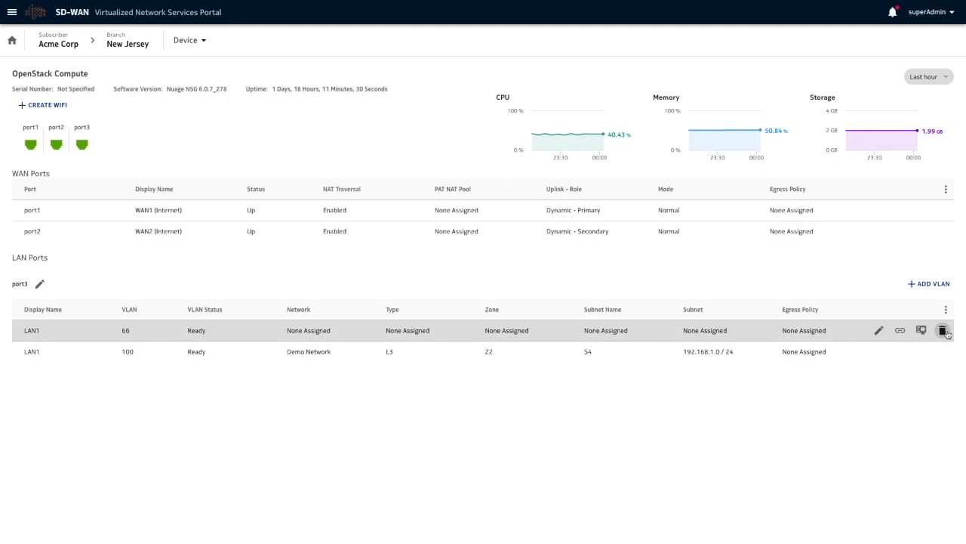
left_click(943, 331)
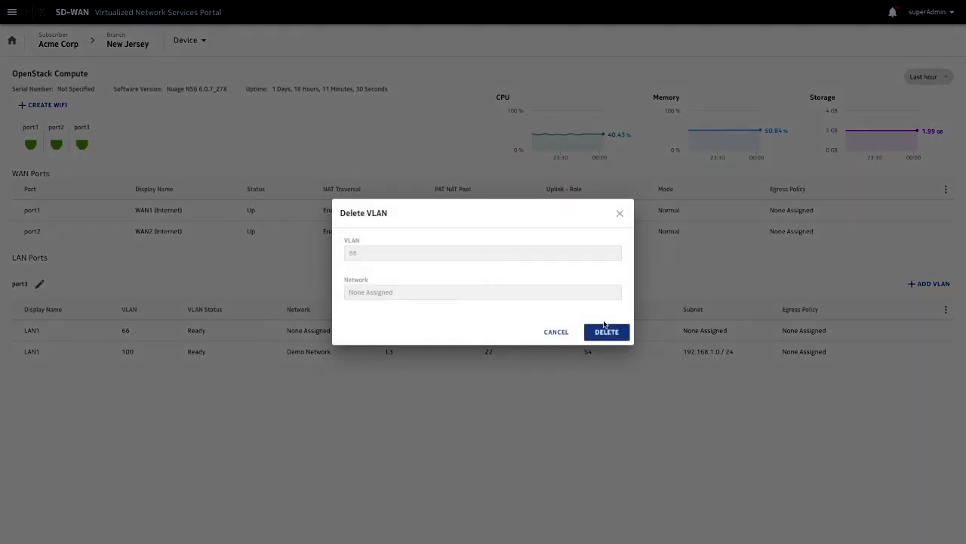
left_click(606, 333)
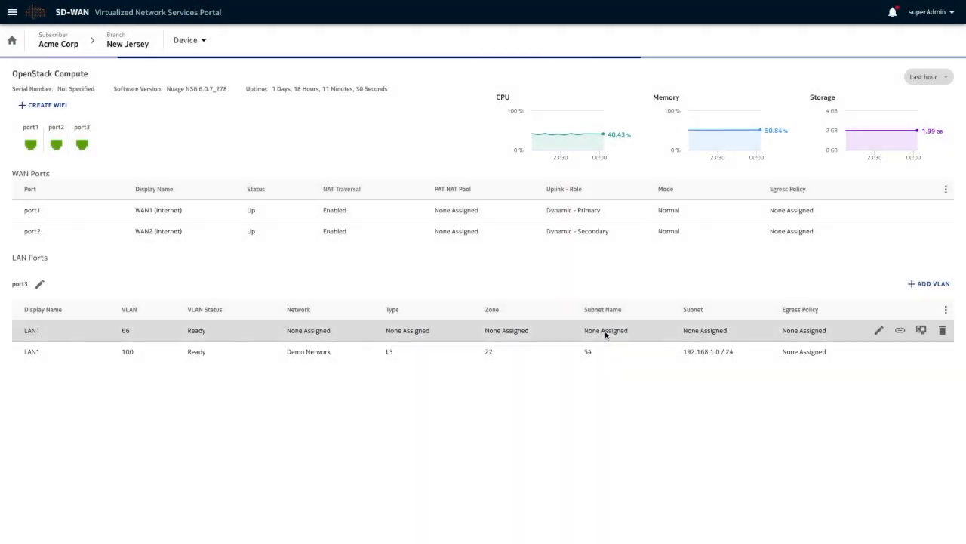
- Review the New Jersey branch's uplink throughput overview and switch it to the Top 10 Applications view
left_click(204, 41)
left_click(193, 96)
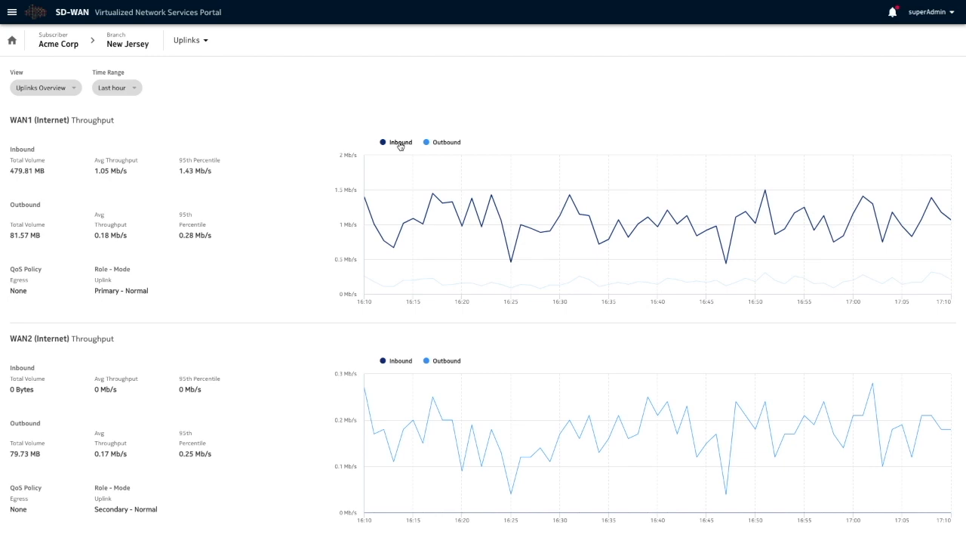
left_click(76, 89)
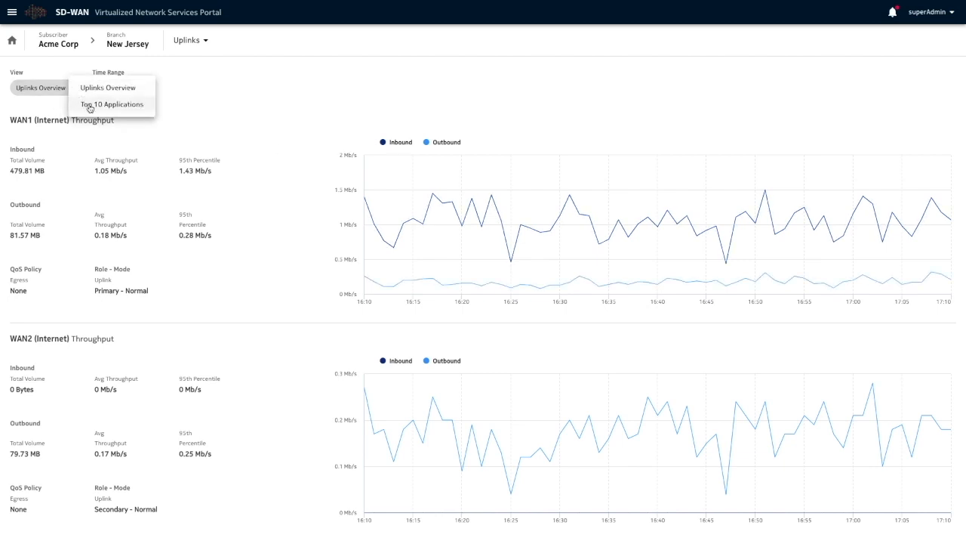
left_click(87, 105)
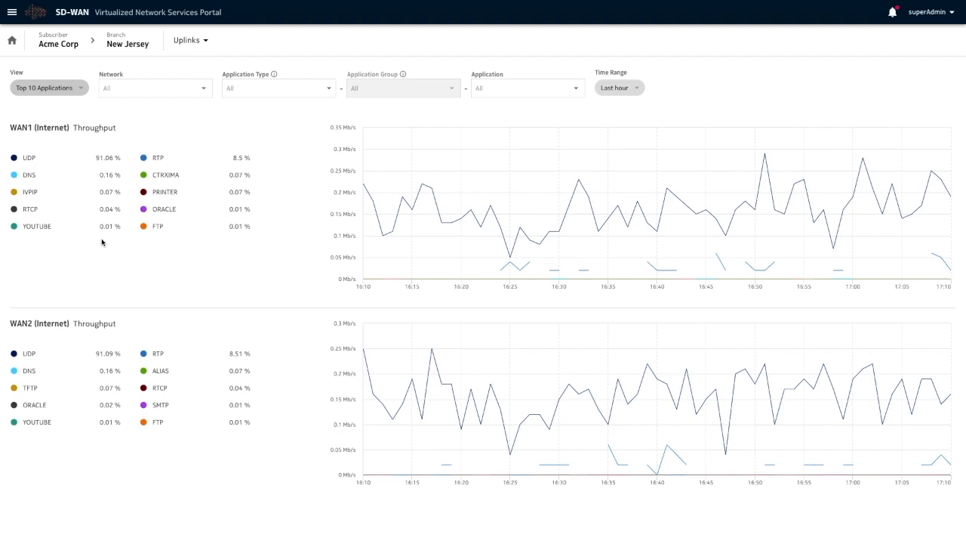
- Filter the uplinks' top applications by the Demo Network
left_click(203, 90)
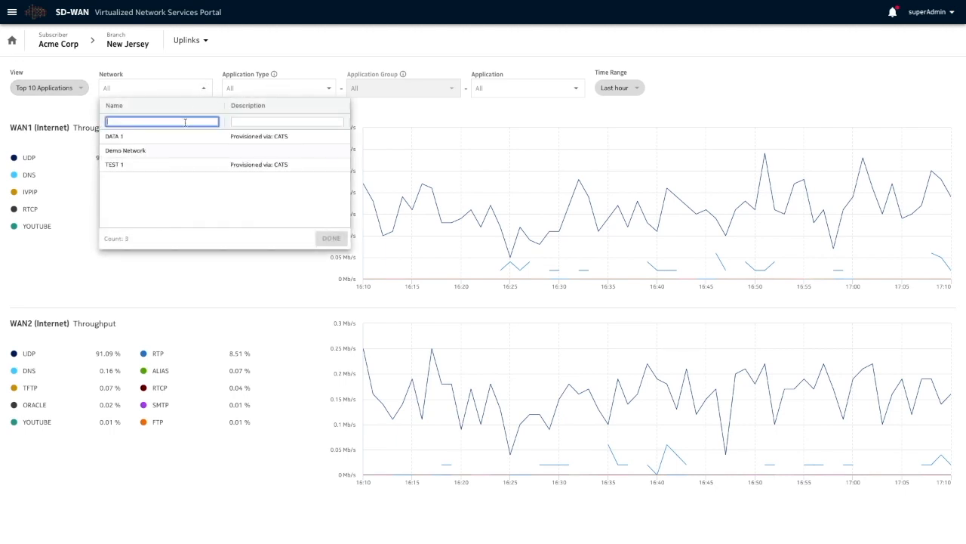
left_click(161, 153)
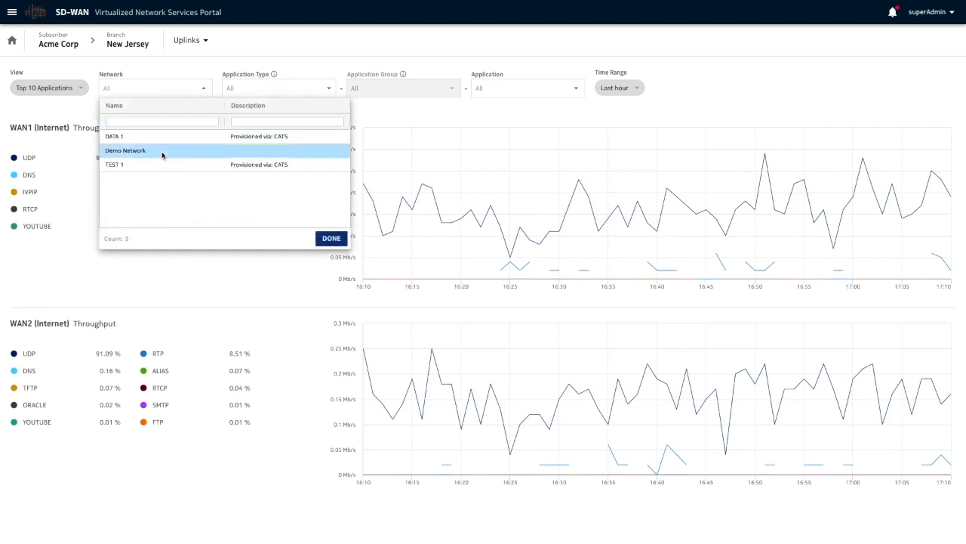
left_click(331, 239)
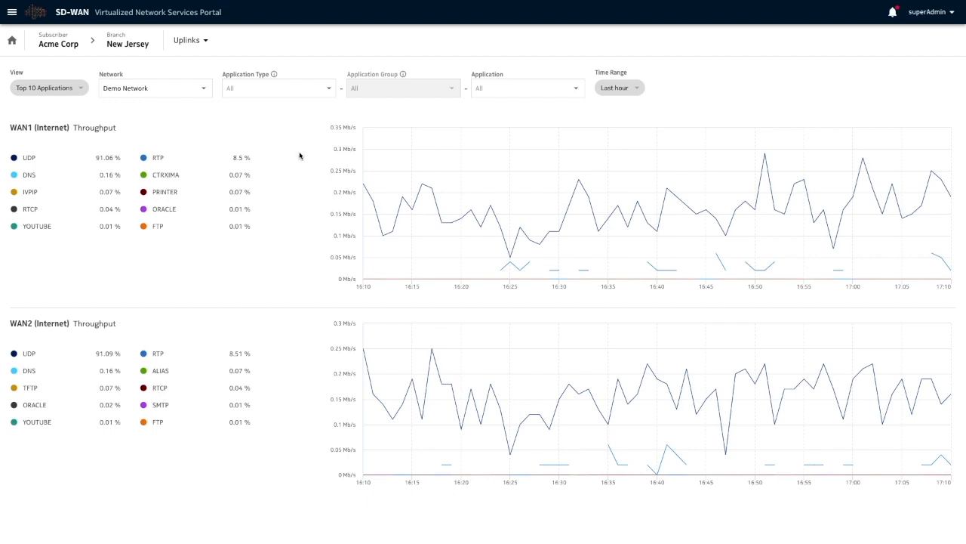
- Narrow the uplink traffic to the Application Groups type and the Business Critical Premium Applications group, and examine the throughput charts
left_click(327, 90)
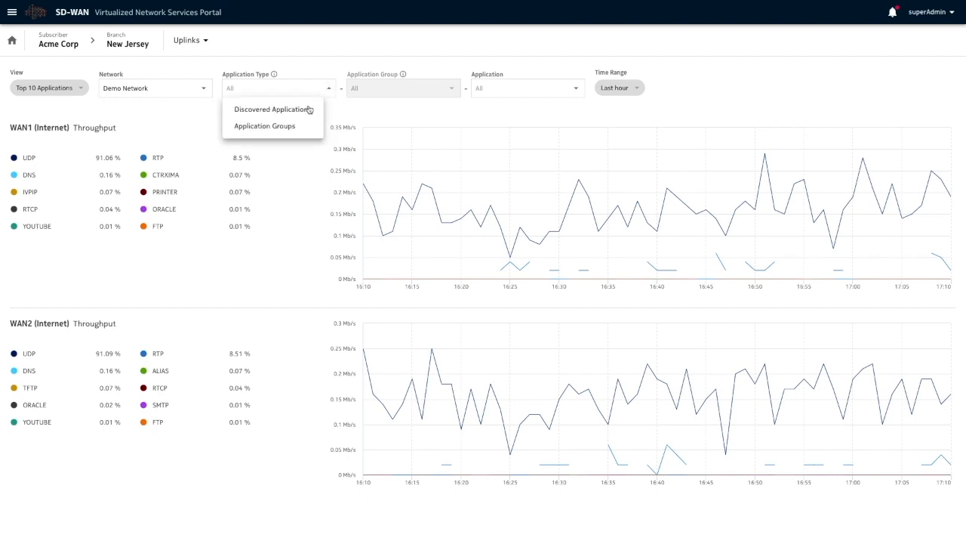
left_click(288, 127)
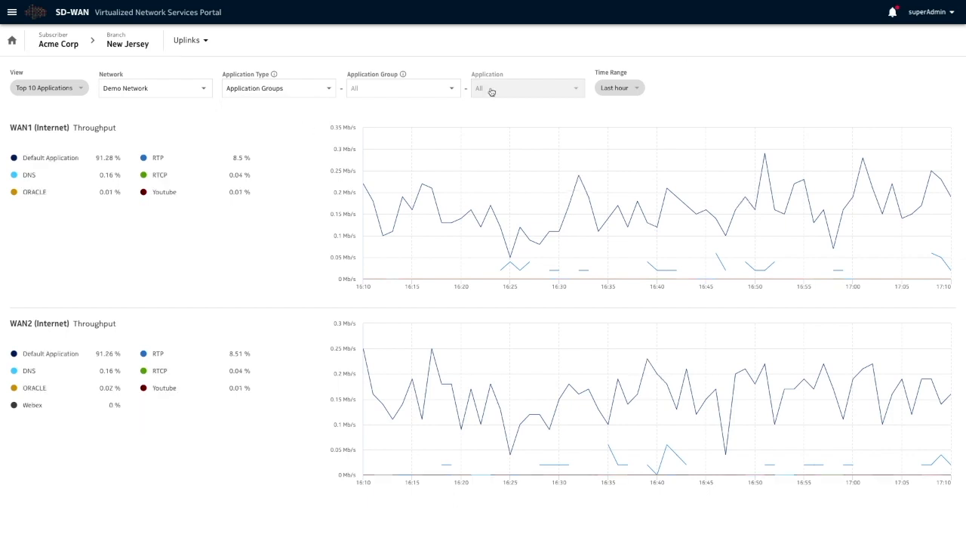
left_click(452, 89)
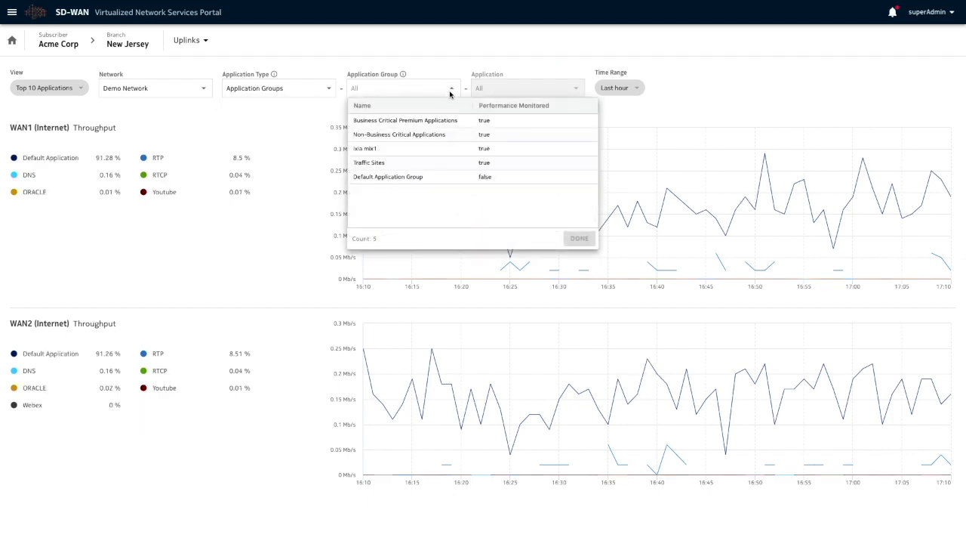
left_click(426, 123)
left_click(577, 239)
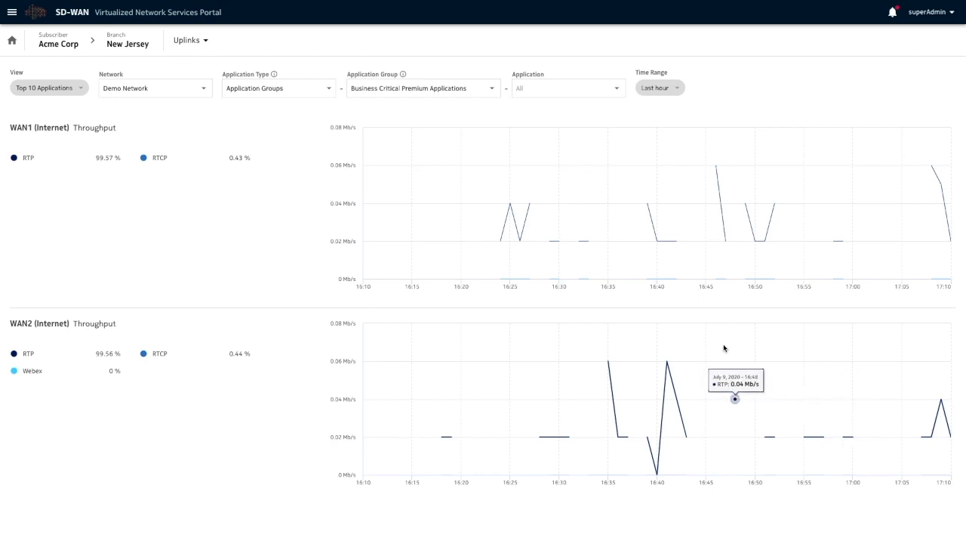
- View the New Jersey branch's Access throughput and open its application Usage report
left_click(206, 42)
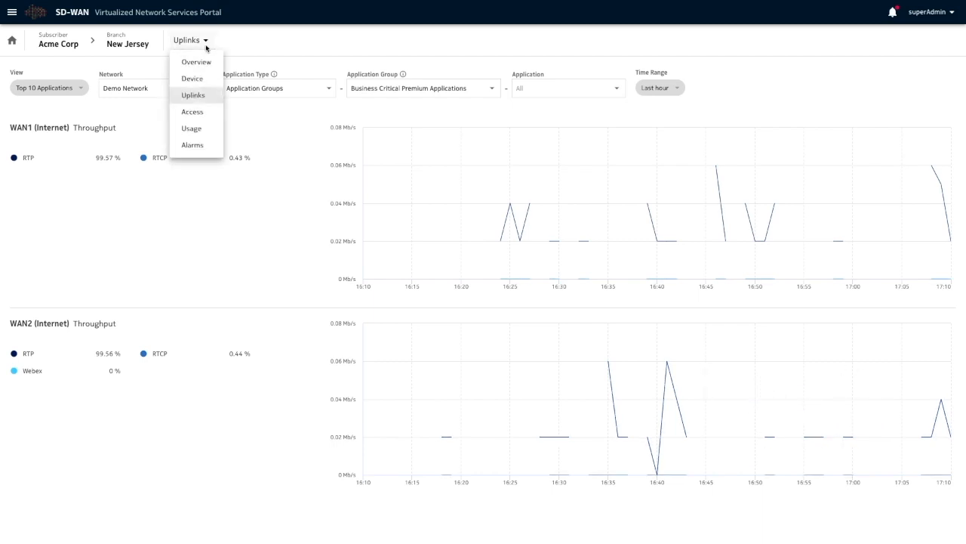
left_click(202, 113)
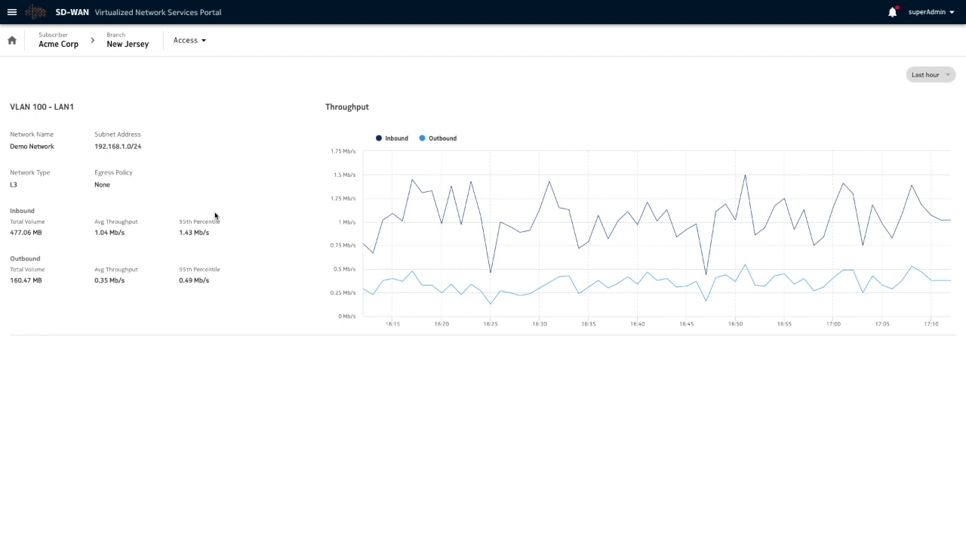
left_click(204, 40)
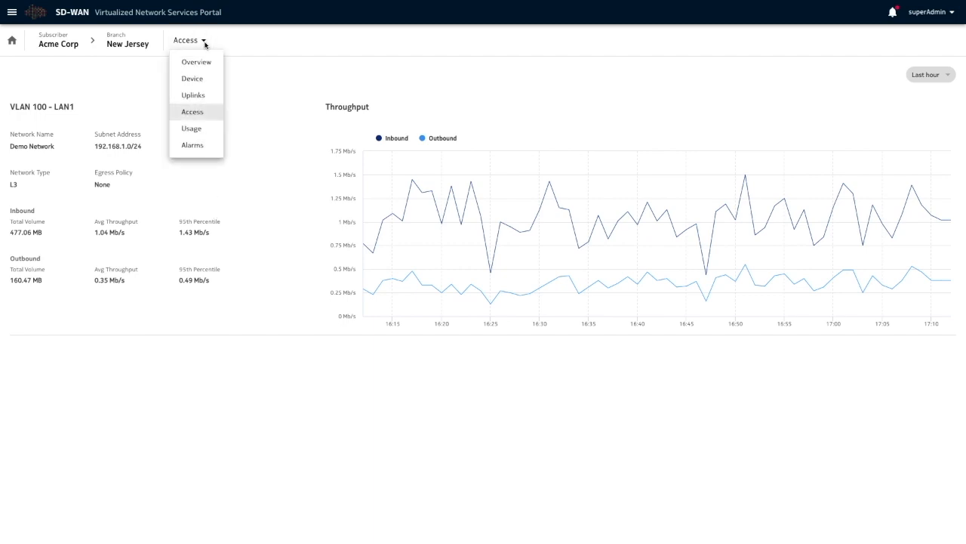
left_click(191, 128)
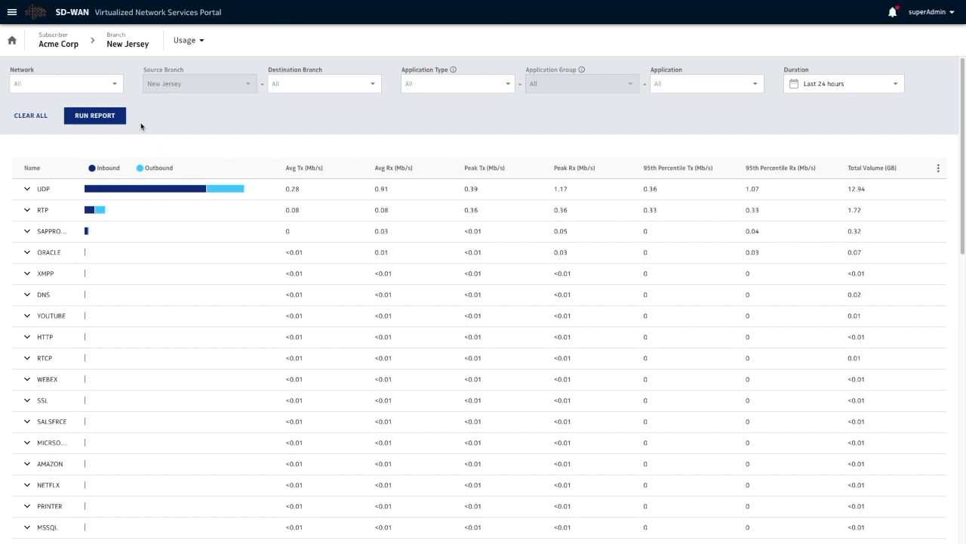
- Run the unfiltered usage report, set its network filter to Demo Network, and check the available destination branches
left_click(100, 118)
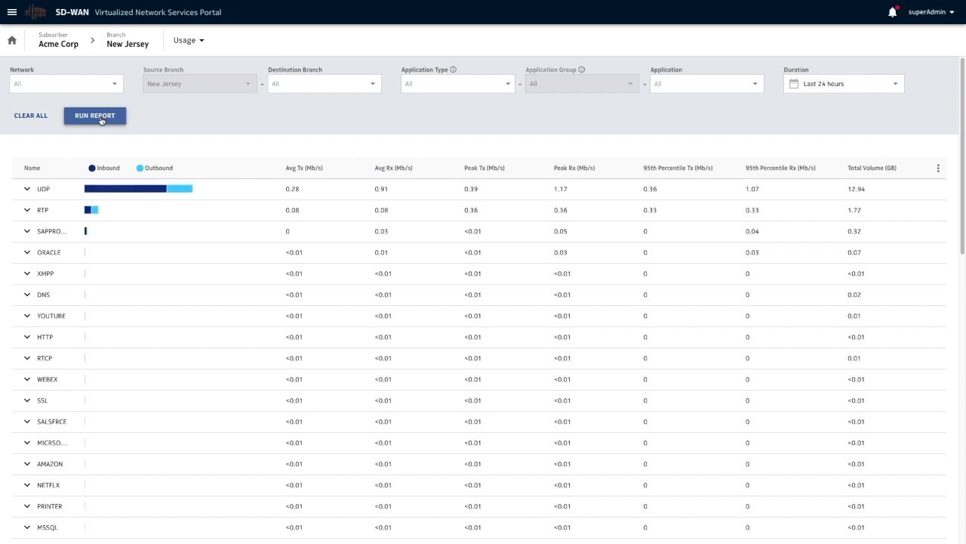
left_click(115, 84)
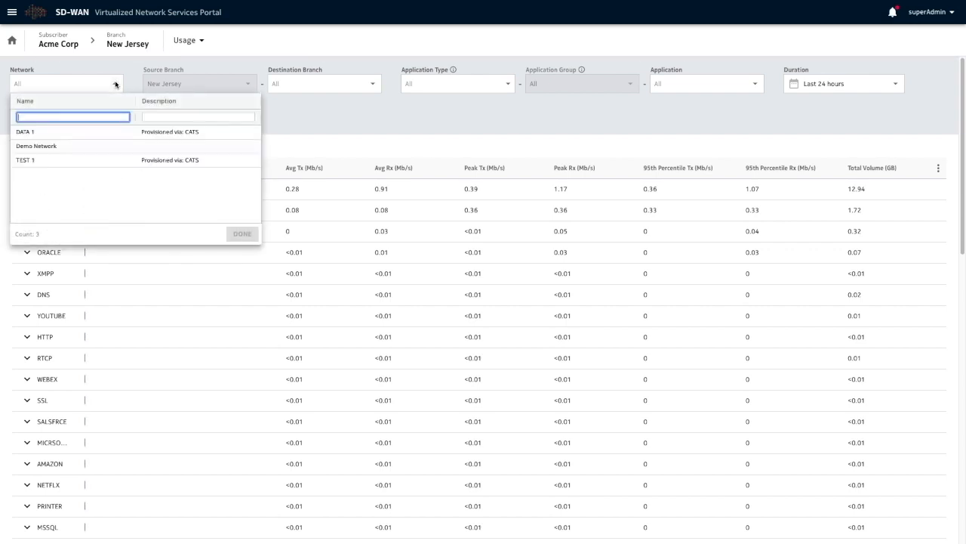
left_click(46, 148)
left_click(245, 234)
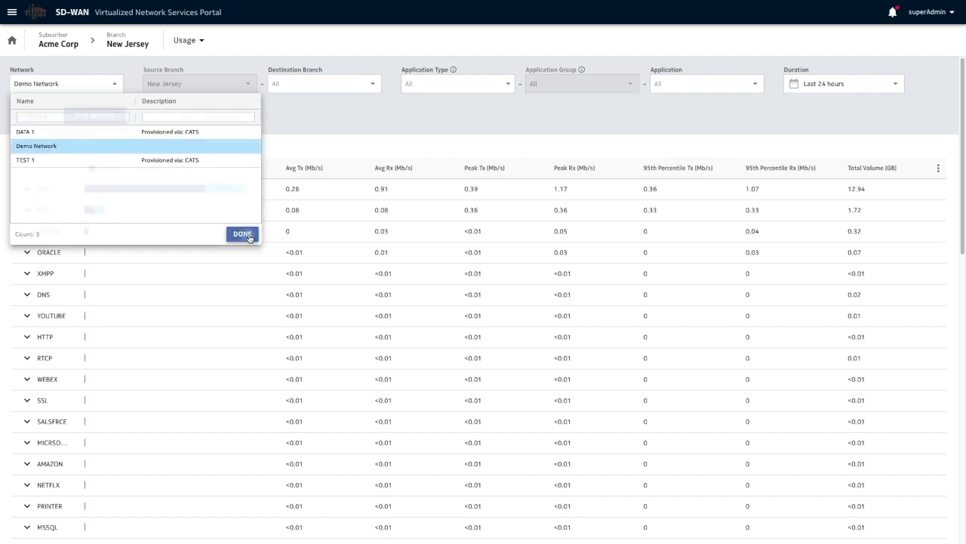
left_click(373, 84)
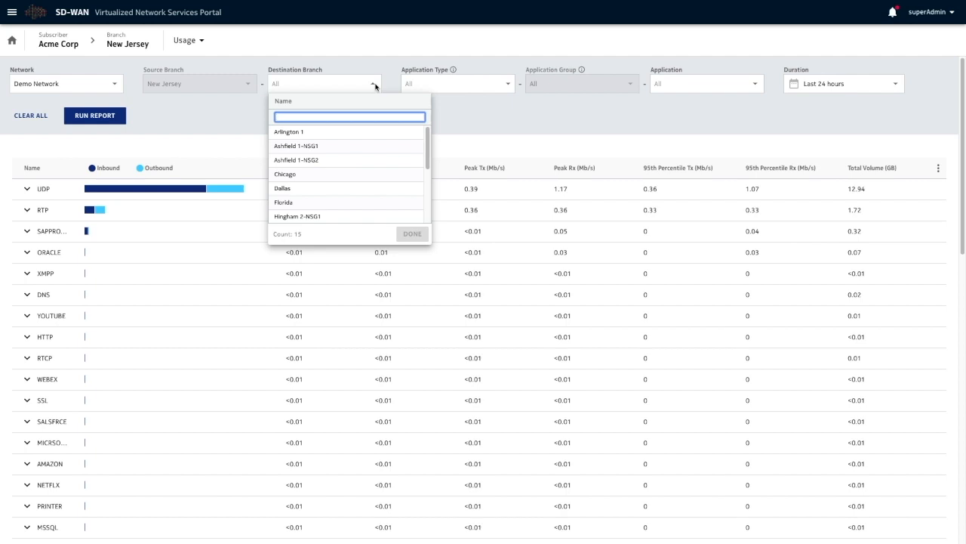
left_click(392, 78)
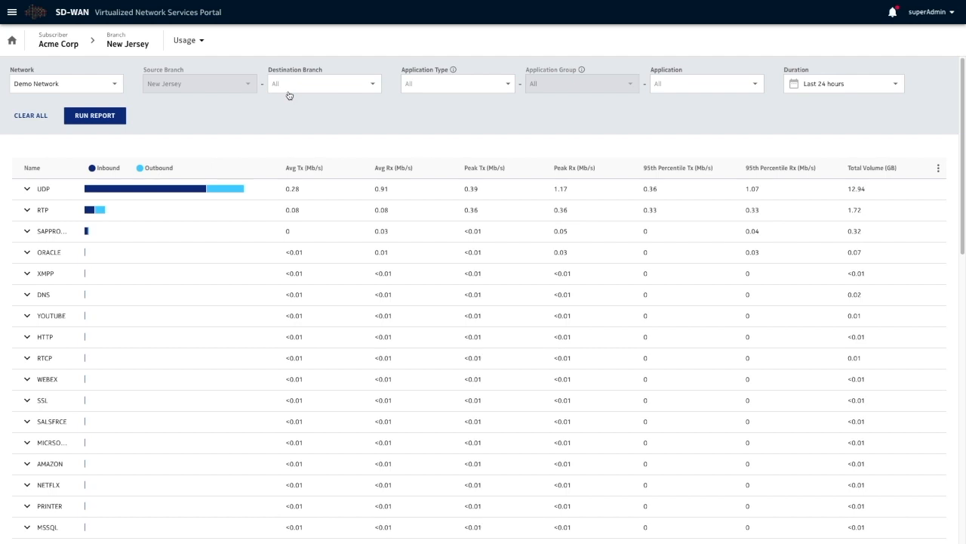
- Set the usage report's application type to Application Groups, look over the available groups, and run the report for the last 24 hours
left_click(508, 85)
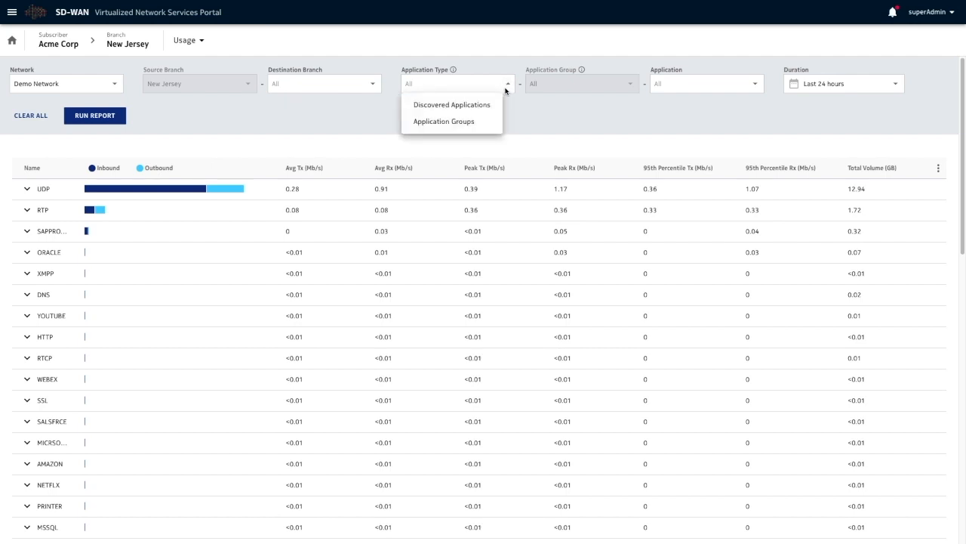
left_click(459, 123)
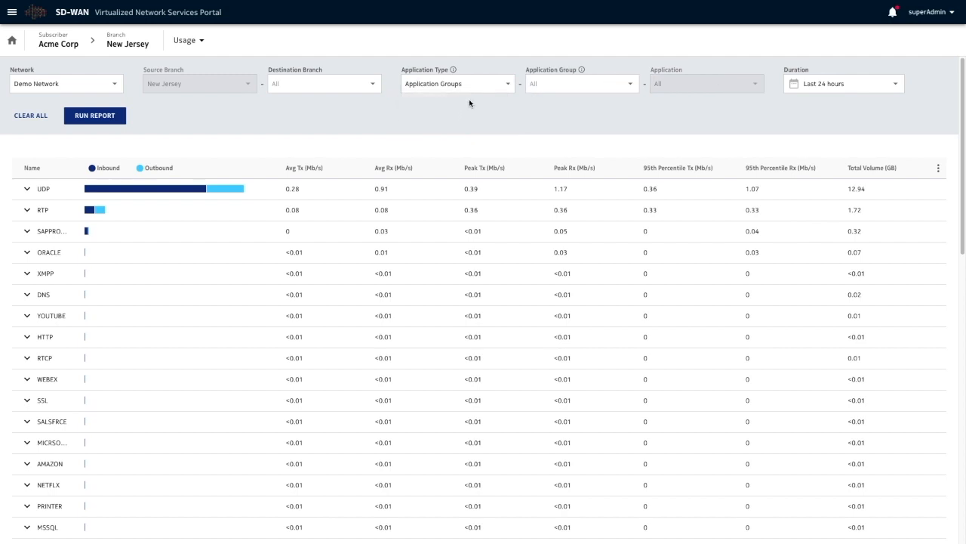
left_click(630, 84)
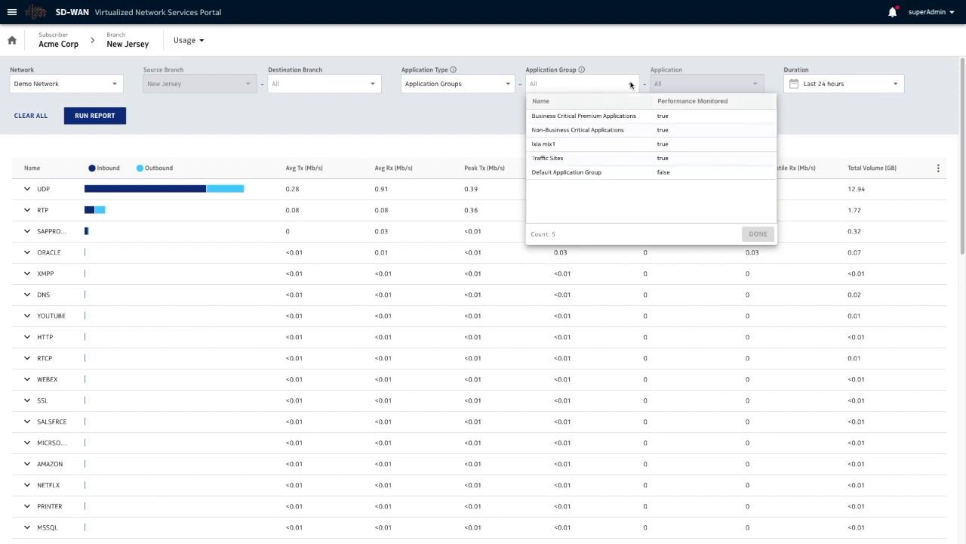
left_click(631, 64)
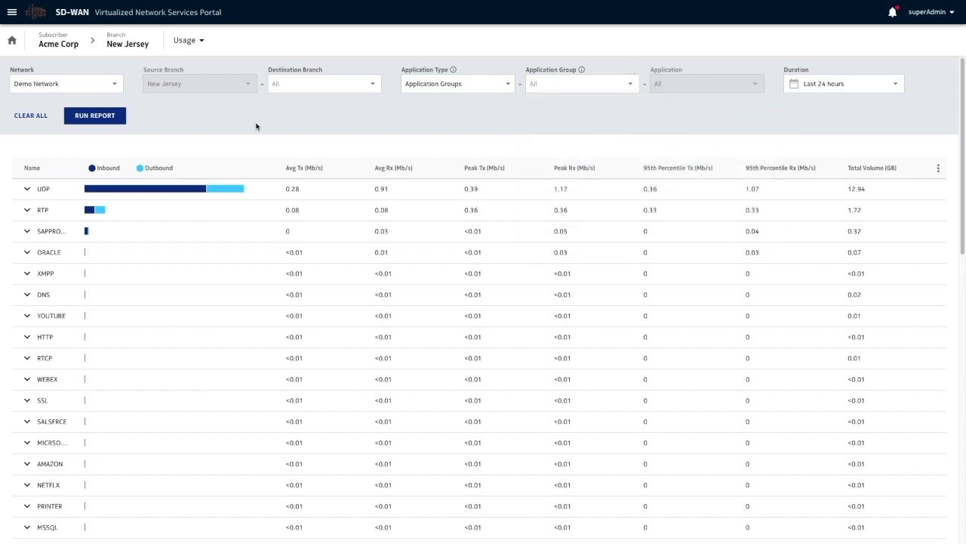
left_click(94, 119)
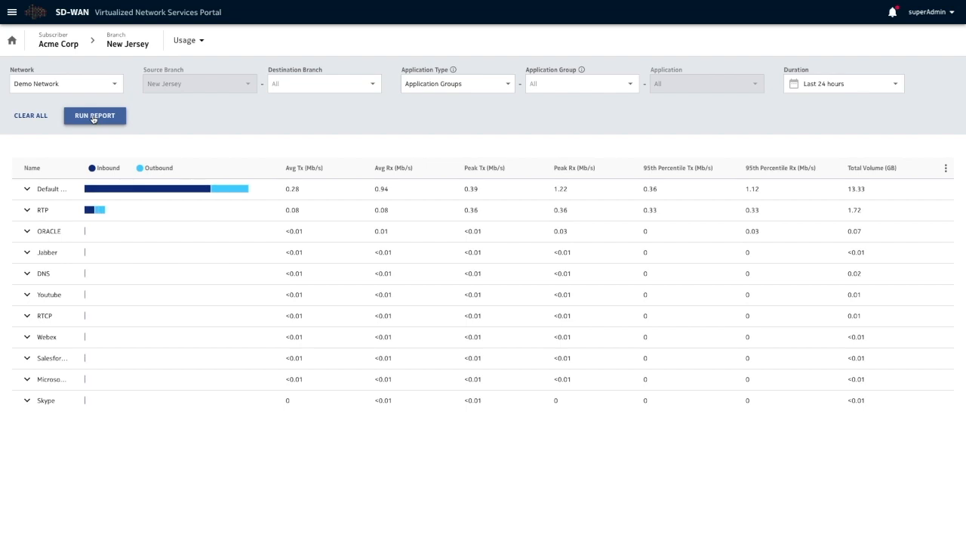
- Examine the Default Application's inbound and outbound throughput chart in the usage report and open the New Jersey branch's Alarms view
left_click(27, 189)
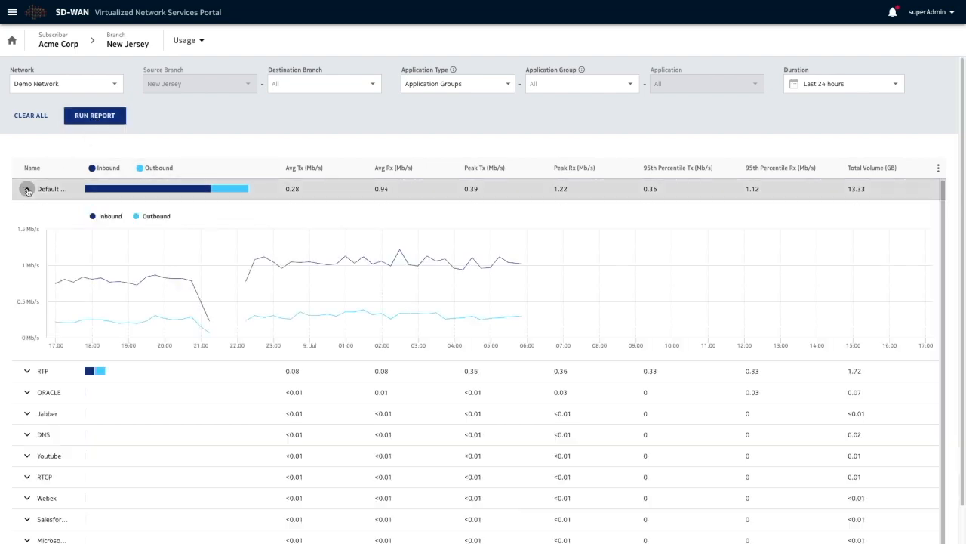
left_click(27, 188)
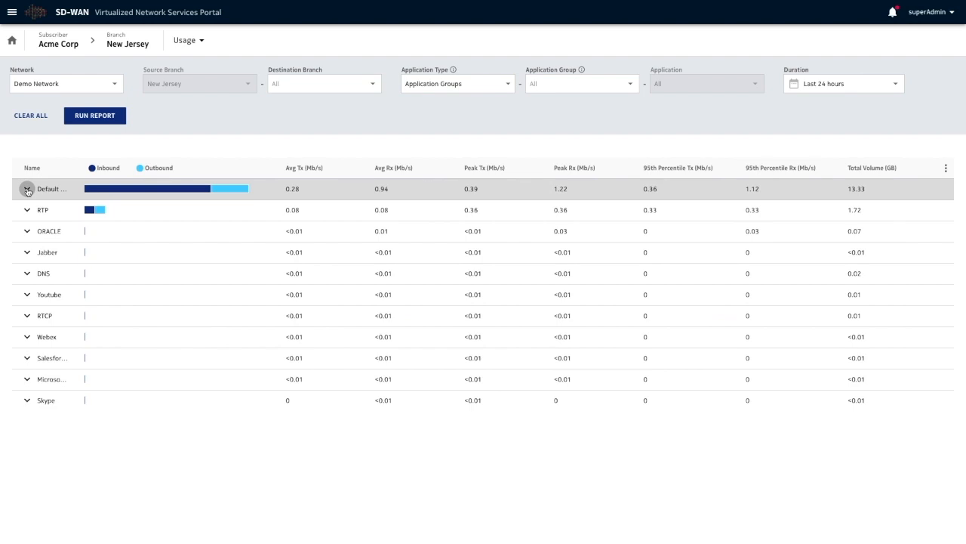
left_click(27, 189)
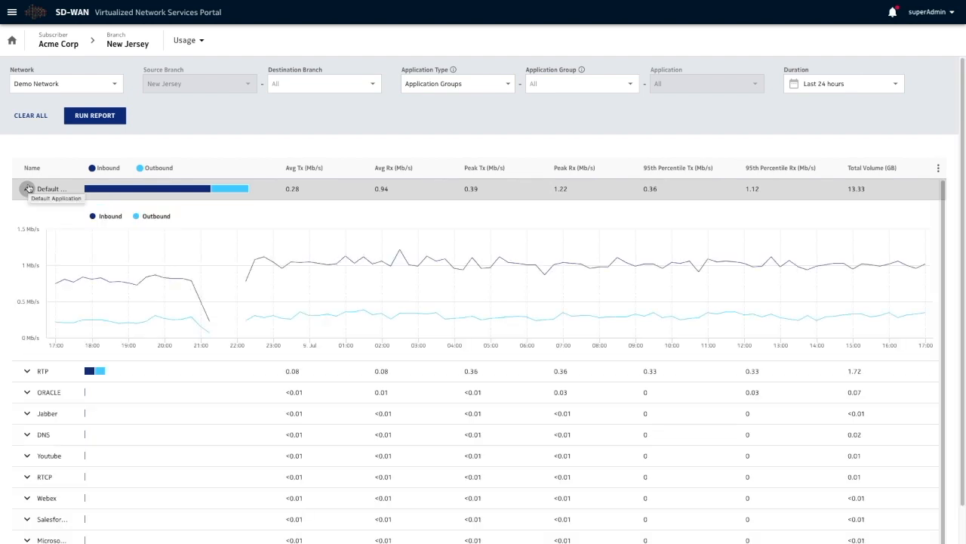
left_click(28, 189)
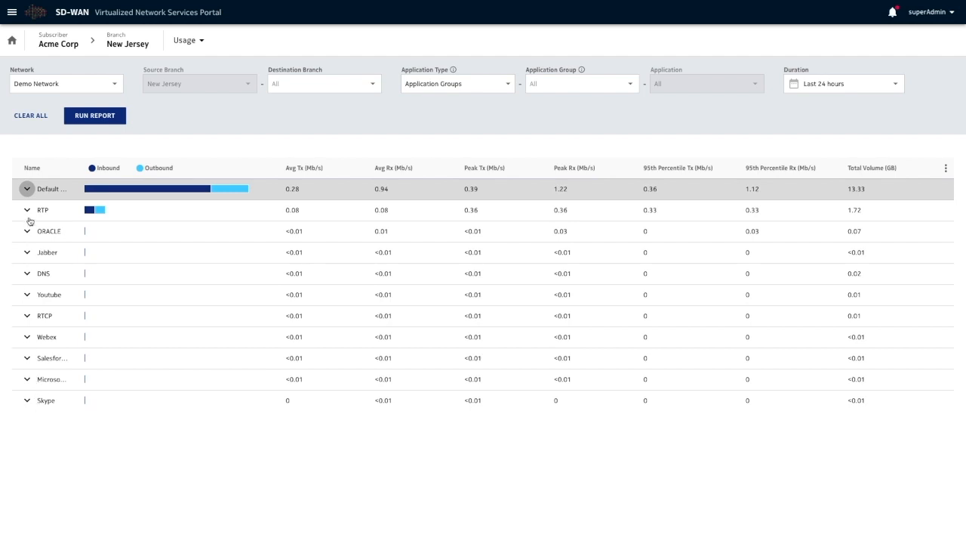
left_click(200, 40)
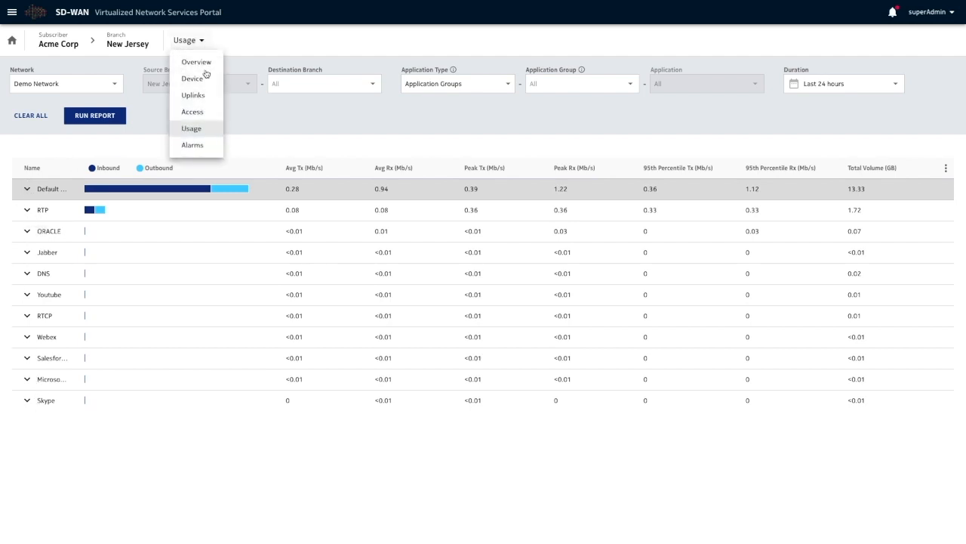
left_click(193, 147)
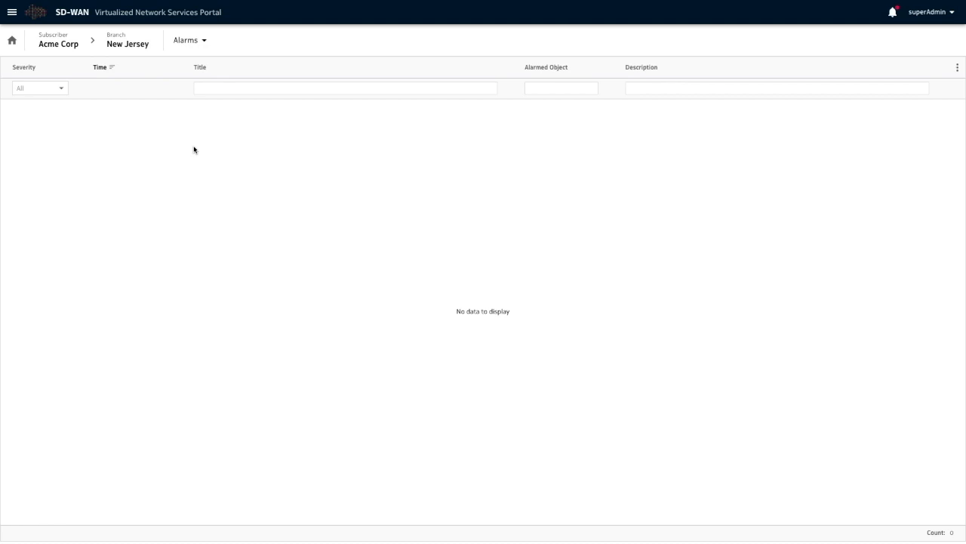